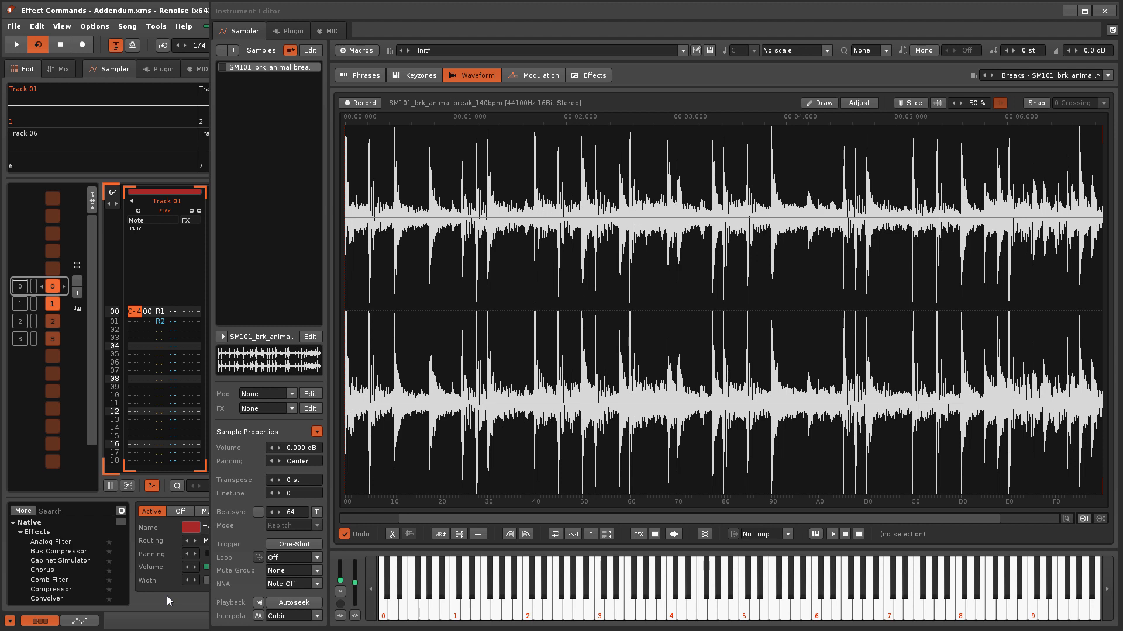
Step: Set the animal break sample's new note action (NNA) to Continue and audition the R1/R2 retrigger pattern with it
key("space")
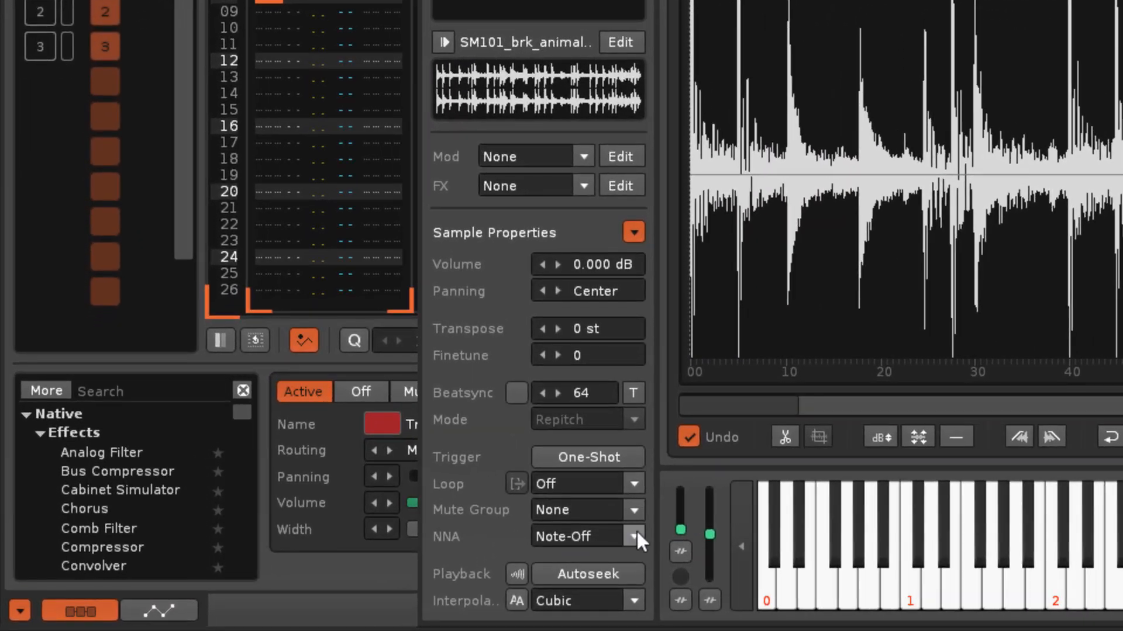
left_click(317, 583)
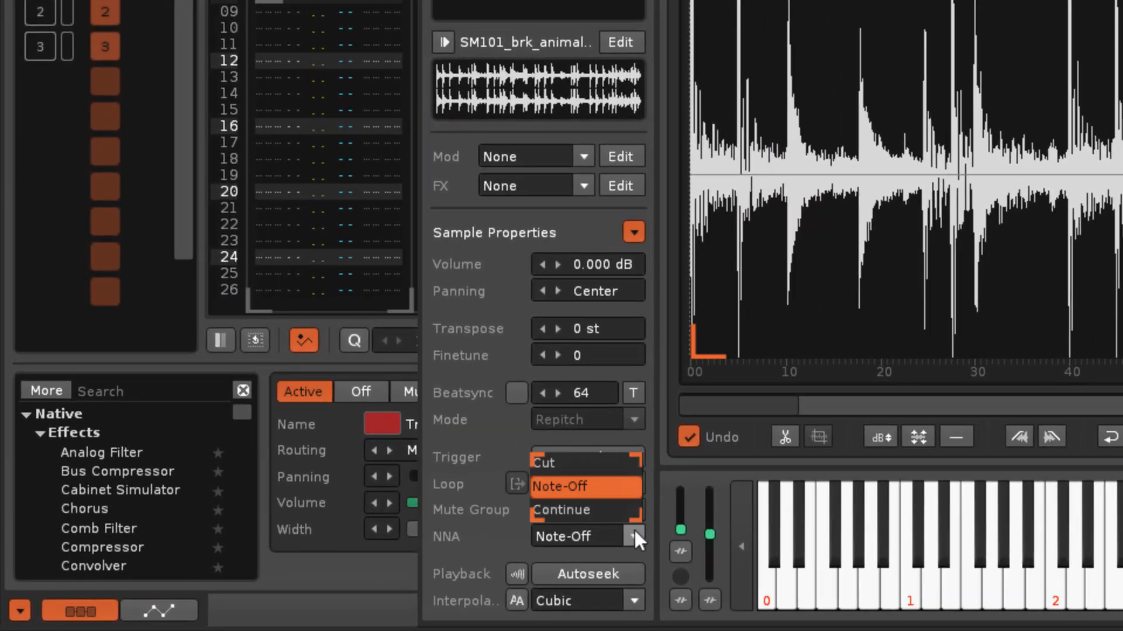
left_click(600, 509)
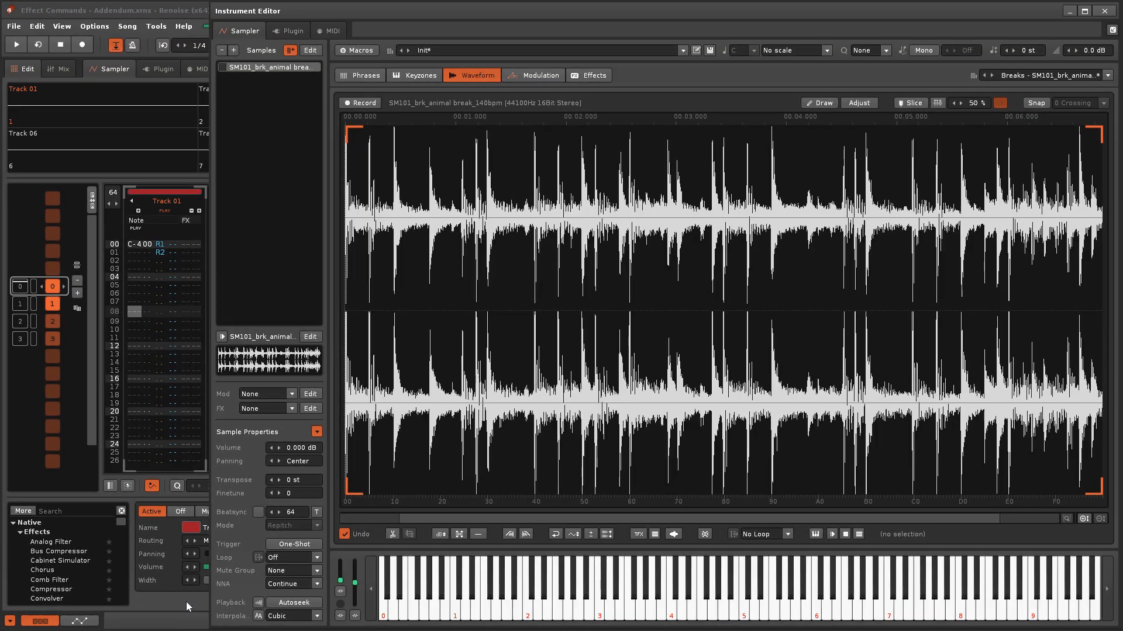
key("space")
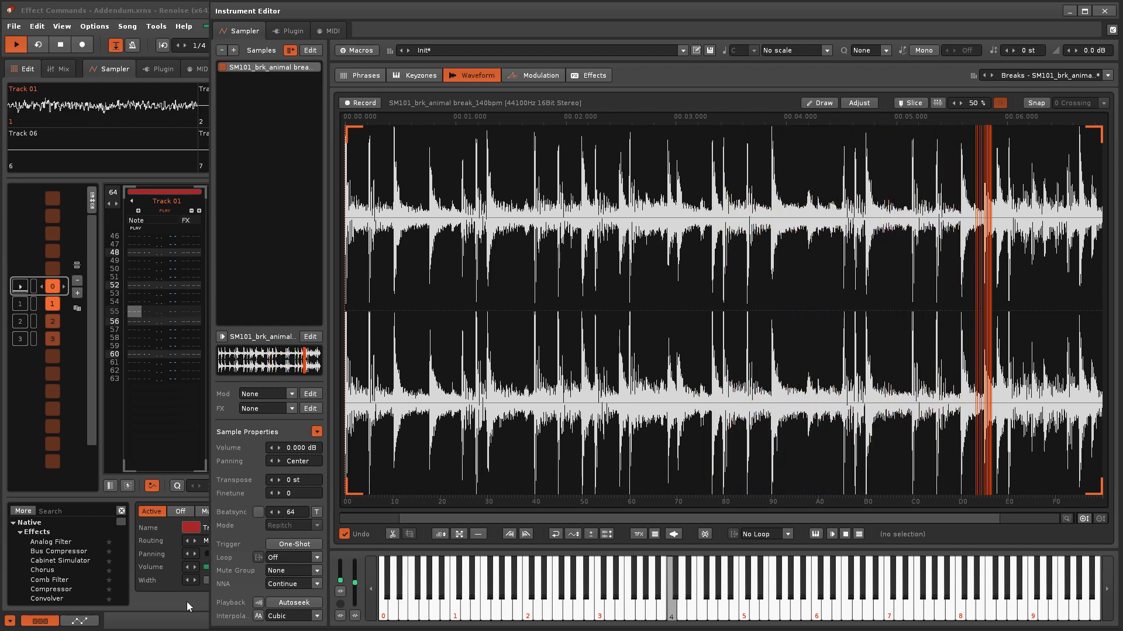
key("space")
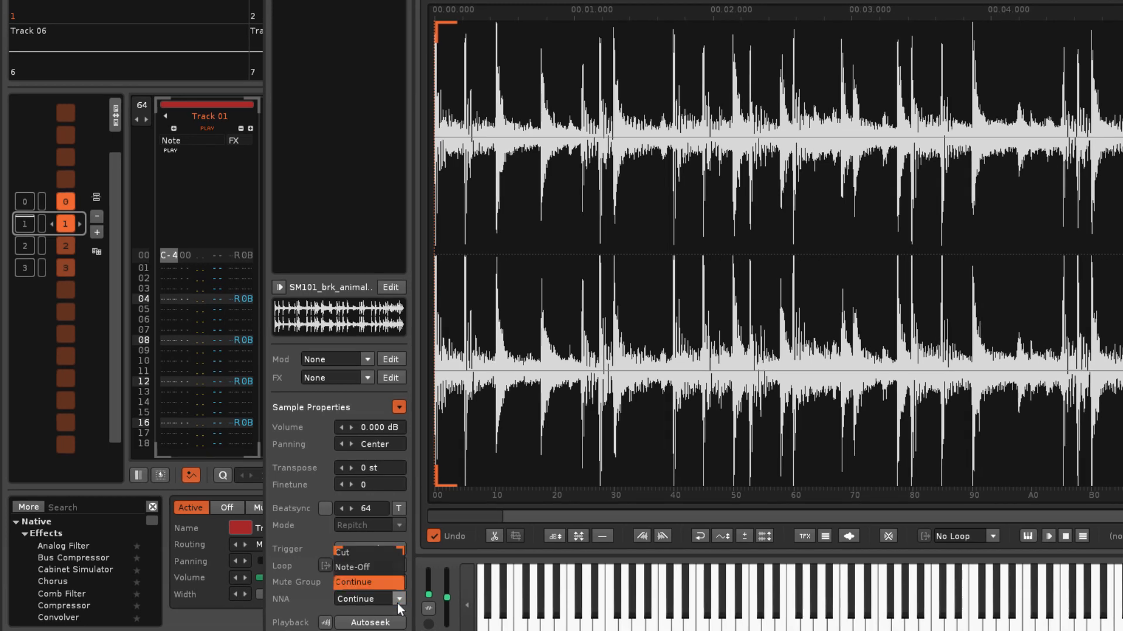
Step: Switch the sample's new note action to Note-Off and back to Continue to compare both on pattern 1's retriggers
left_click(359, 568)
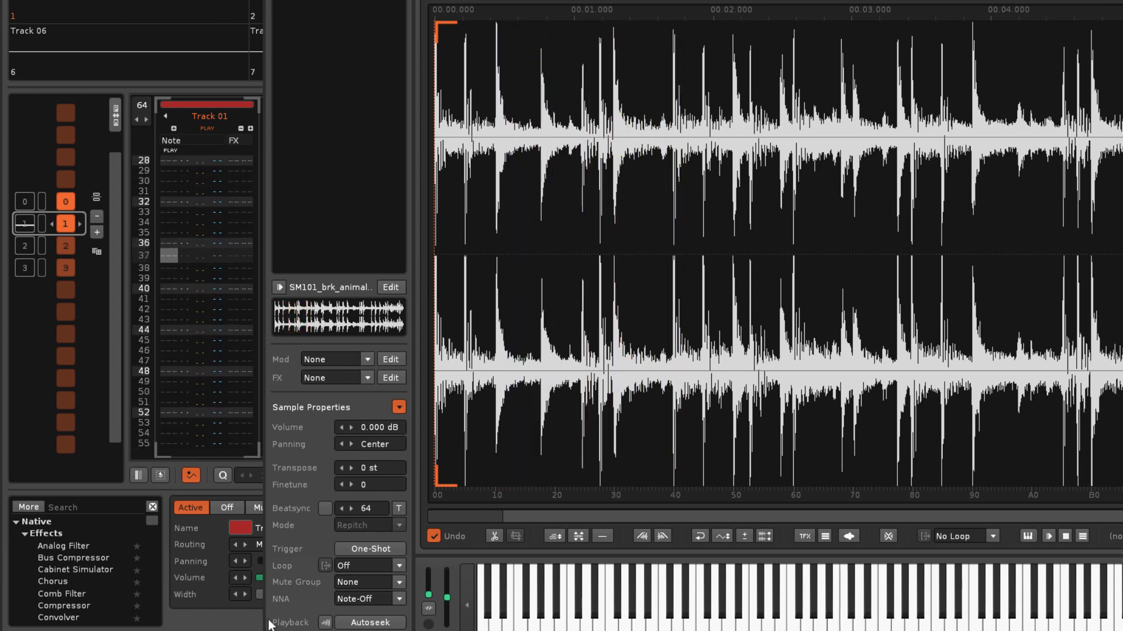
left_click(395, 605)
left_click(365, 580)
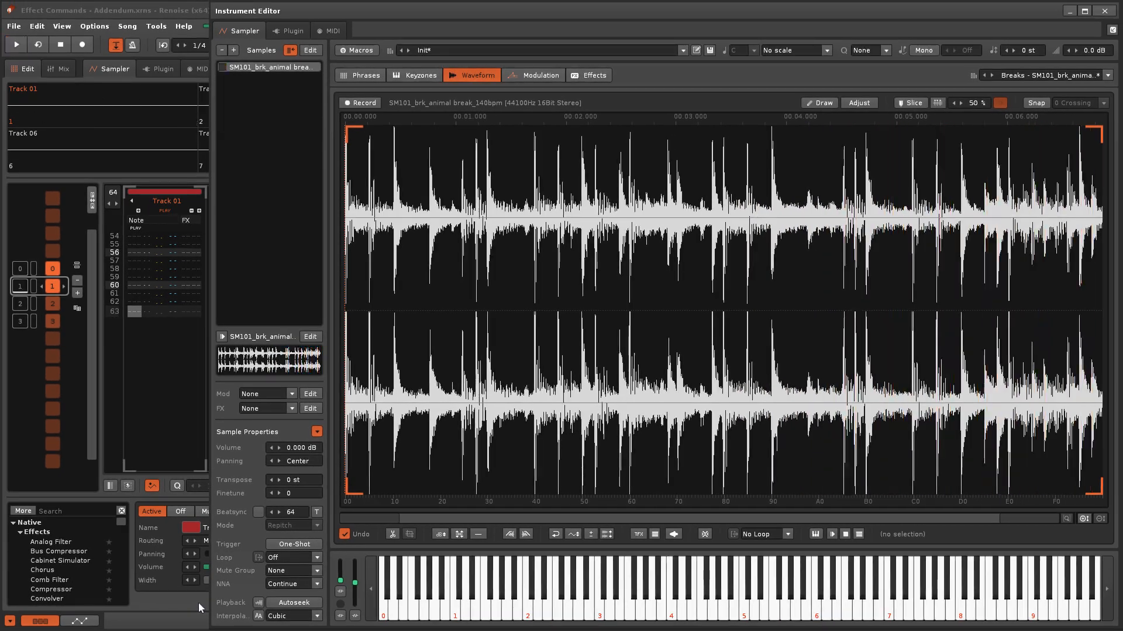
Step: Set the new note action to Note-Off and audition pattern 1 with modulation Set 01 assigned to the sample
left_click(312, 585)
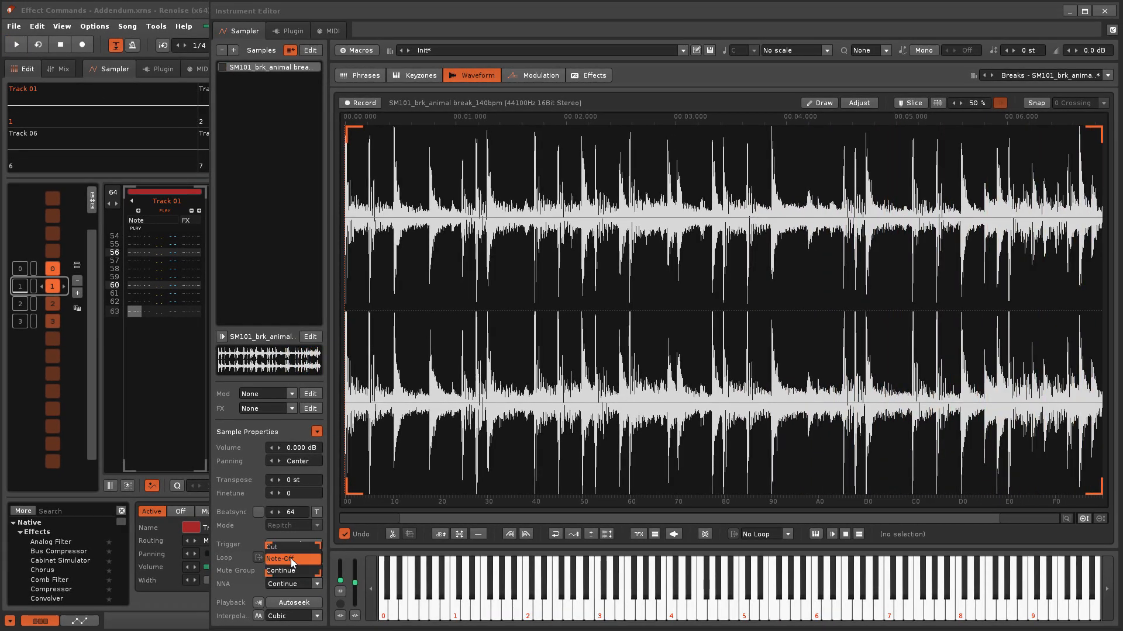
left_click(529, 76)
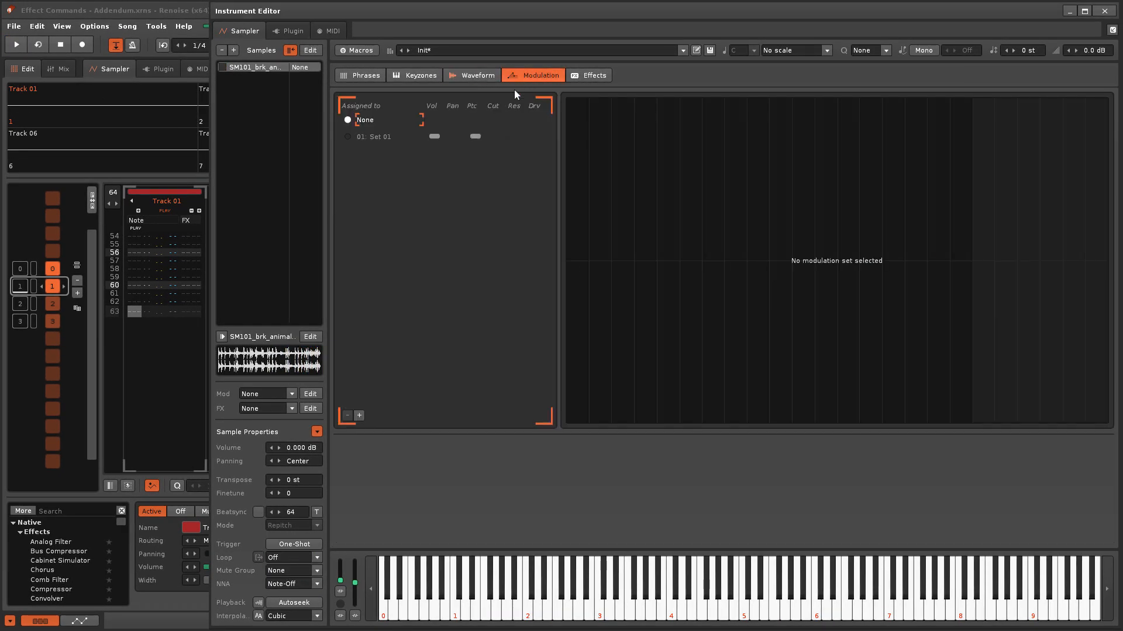
left_click(348, 137)
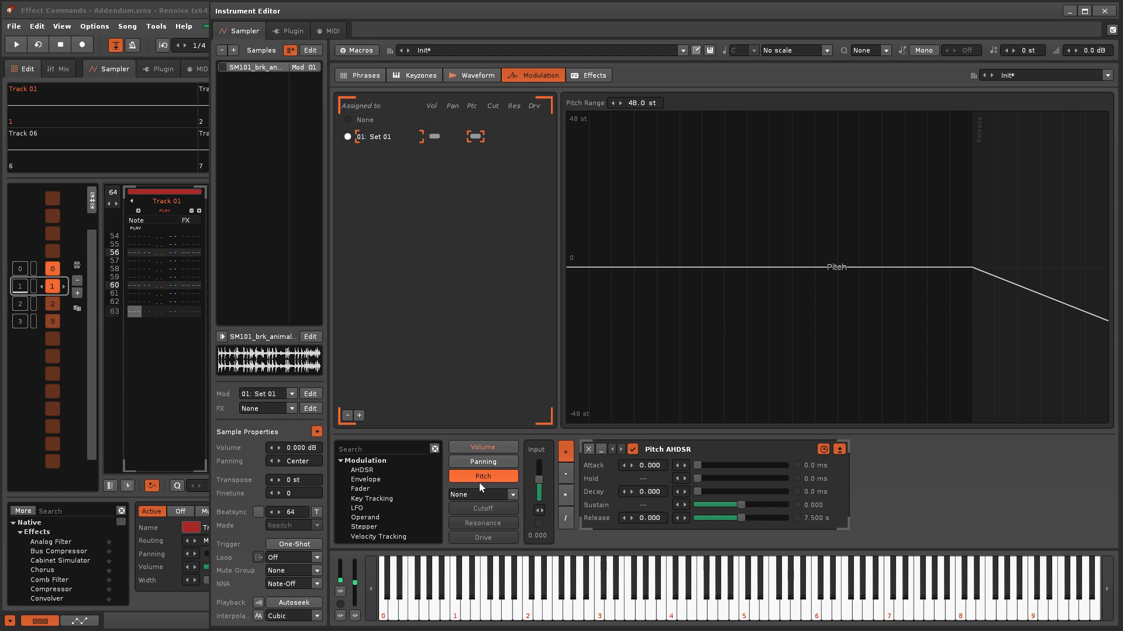
key("space")
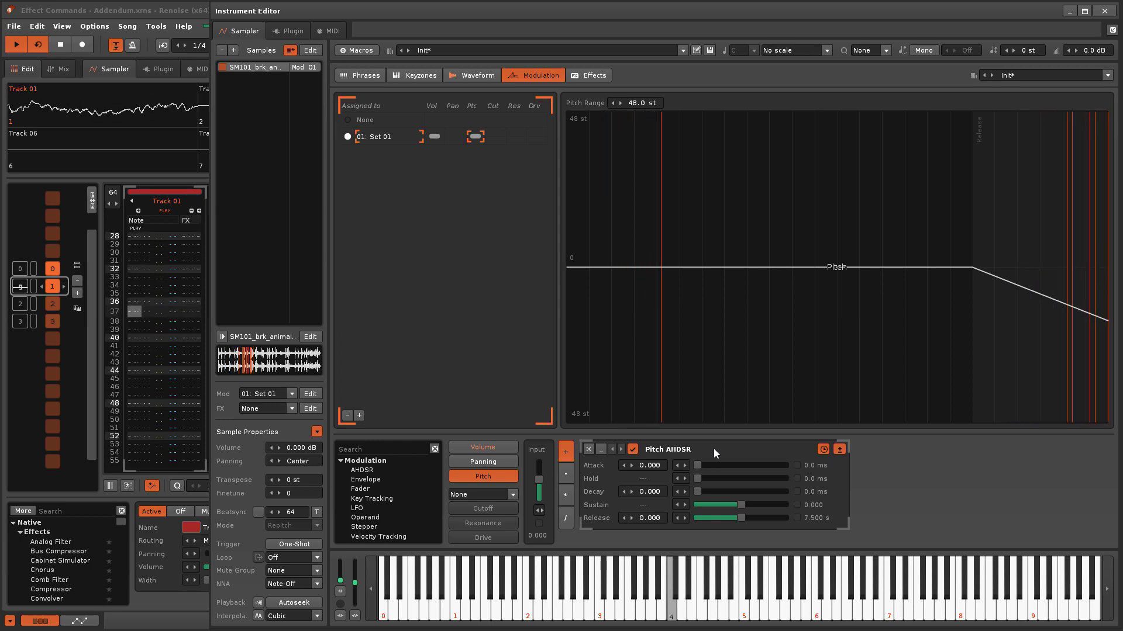
Step: Return to the sample's waveform and set its new note action to Continue for pattern 0
left_click(478, 76)
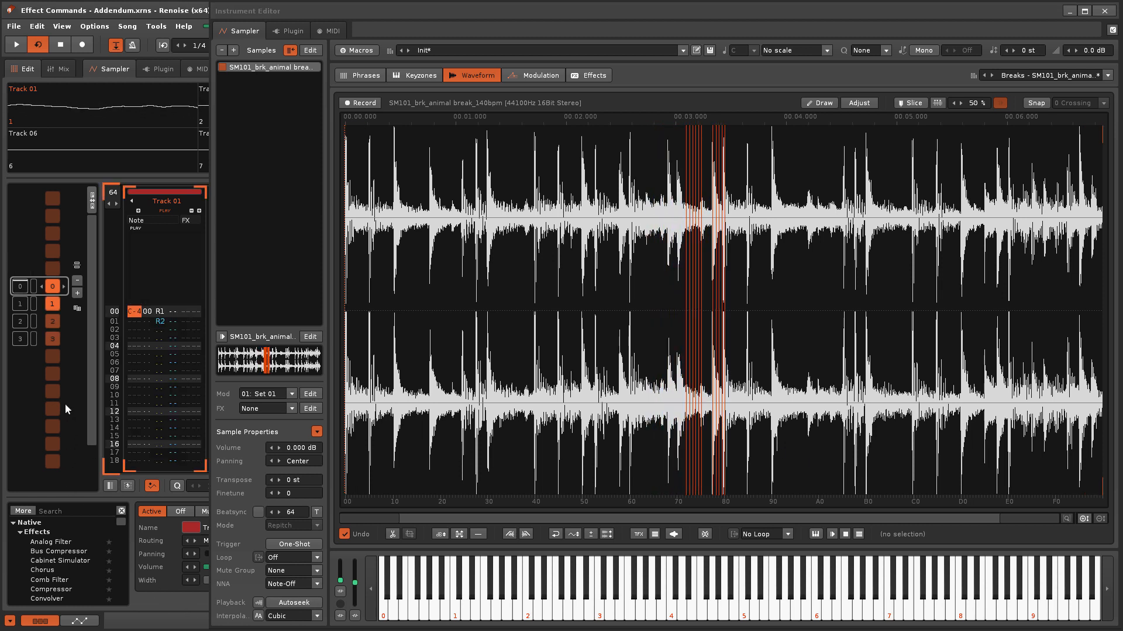
left_click(317, 583)
left_click(300, 569)
left_click(179, 601)
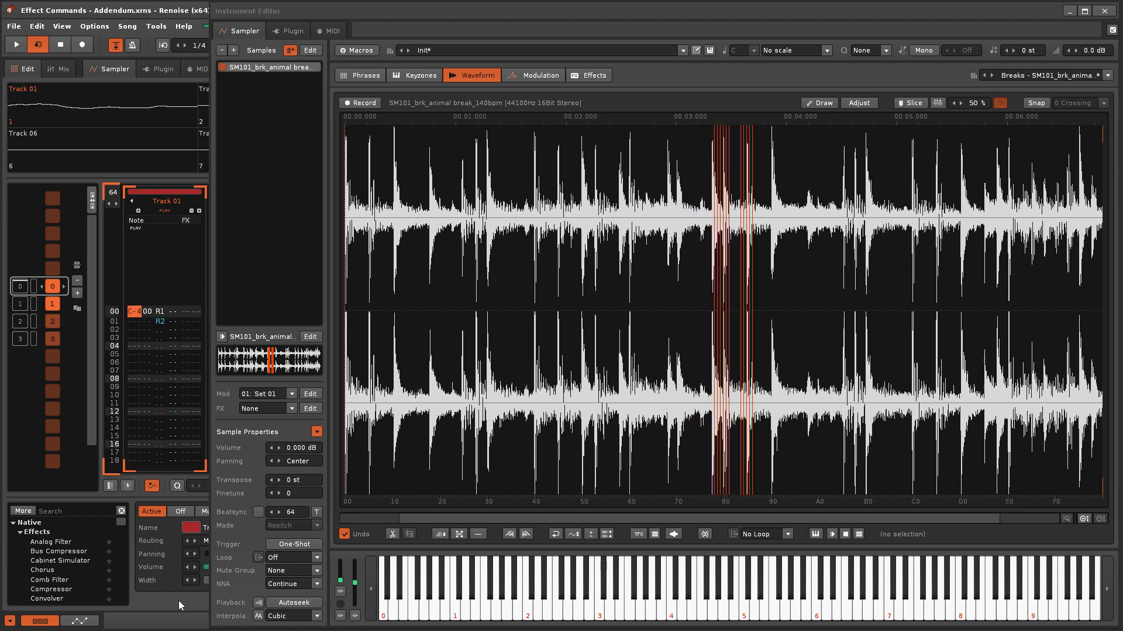
Step: Play pattern 0 and examine the overlapping retrigger playheads up close in the last part of the waveform
key("space")
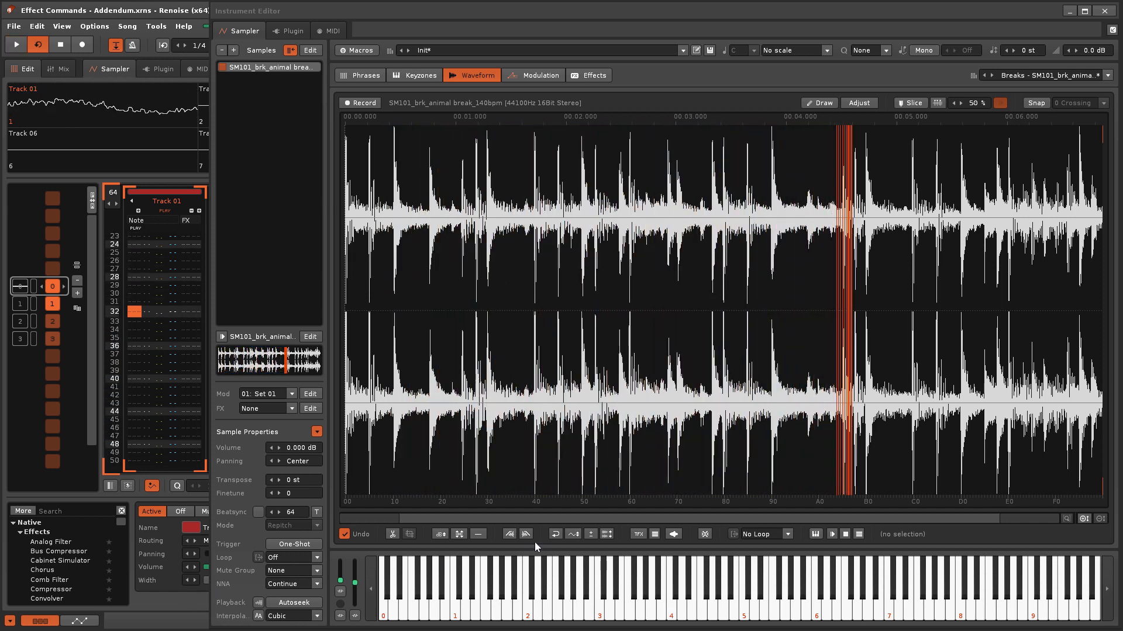
scroll(1083, 456, "up", 6)
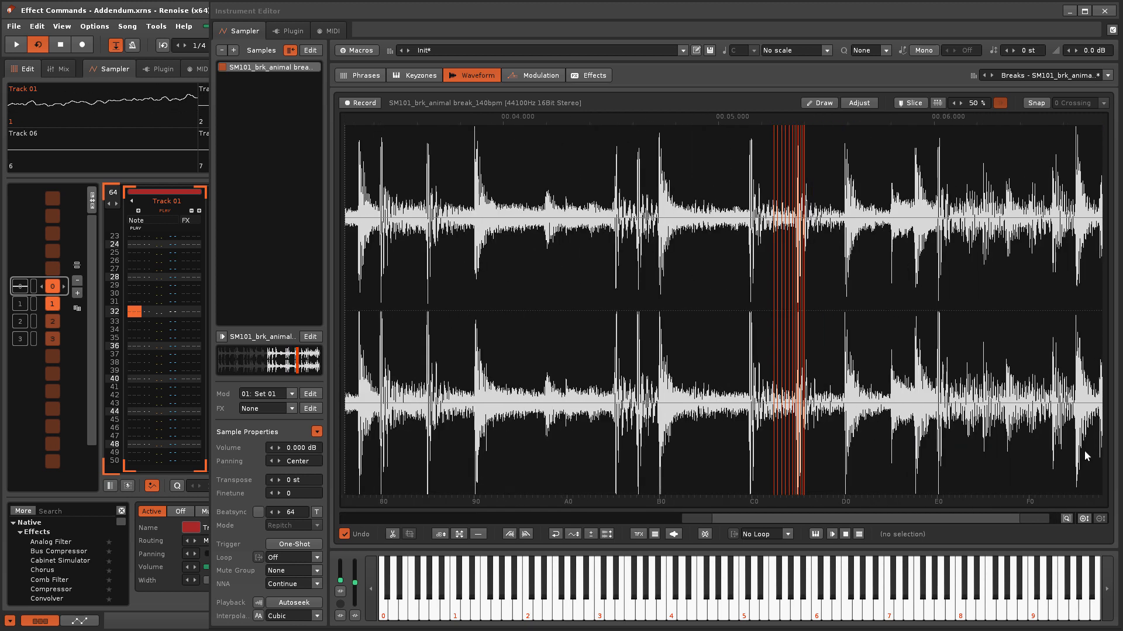
left_click_drag(987, 519, 1046, 517)
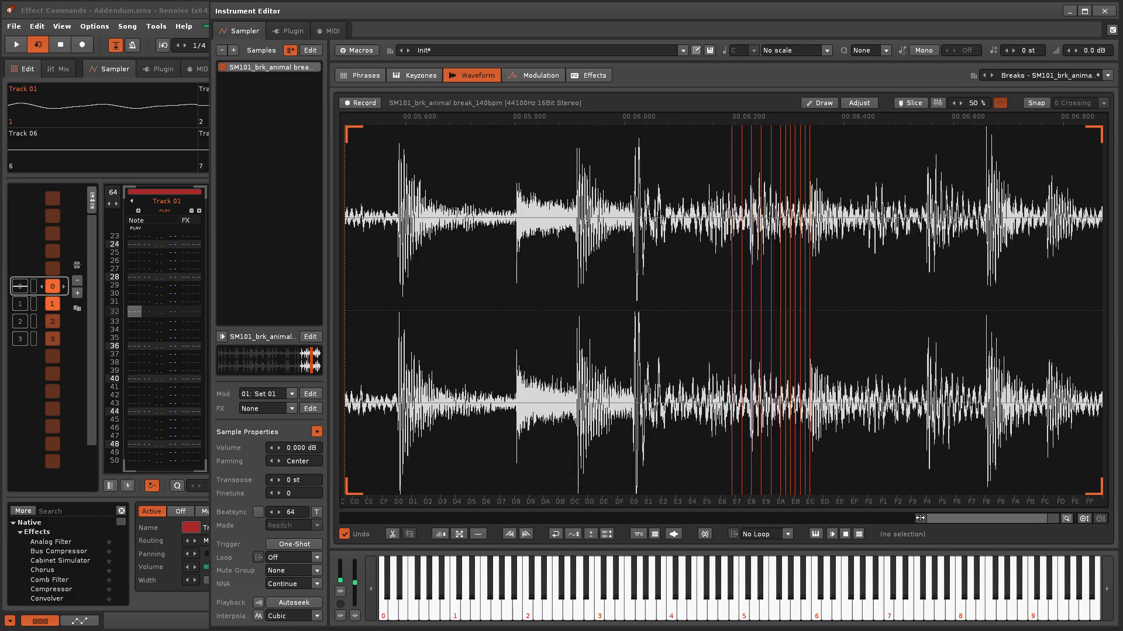
left_click_drag(910, 517, 1003, 539)
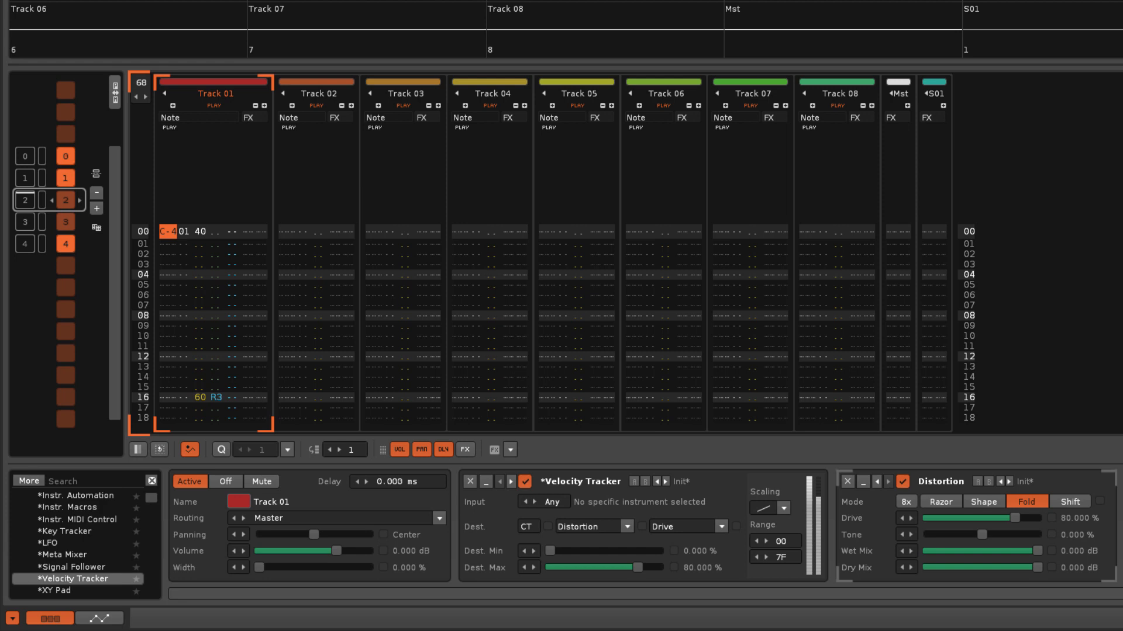
Step: Play the retrigger patterns and follow the playback position through successive sections of the back II soul break's waveform
key("space")
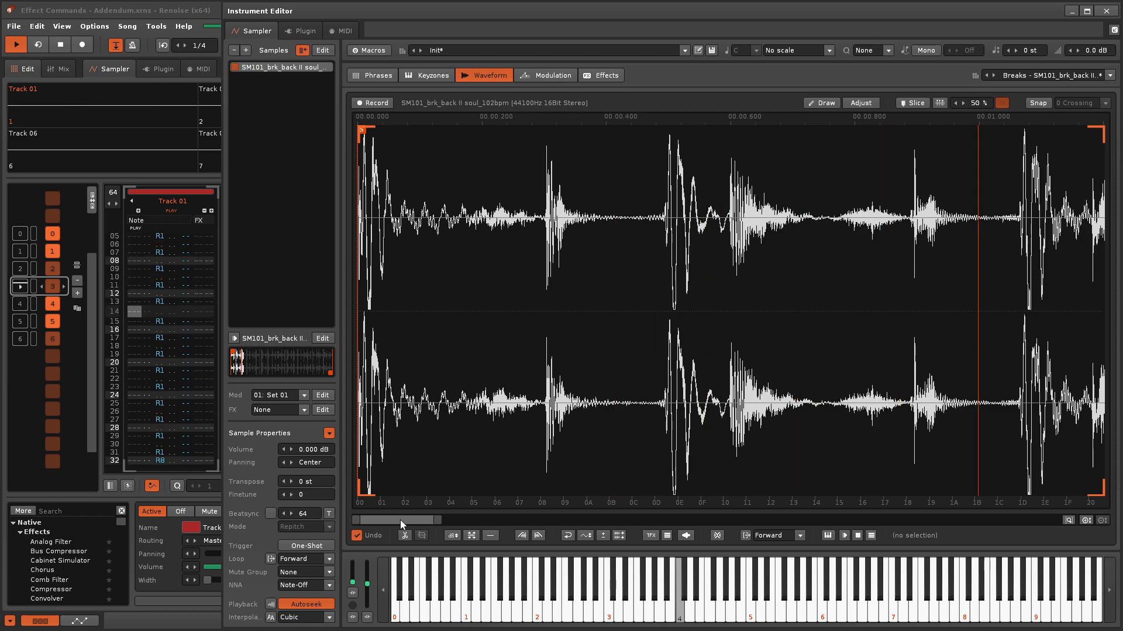
left_click_drag(402, 520, 509, 529)
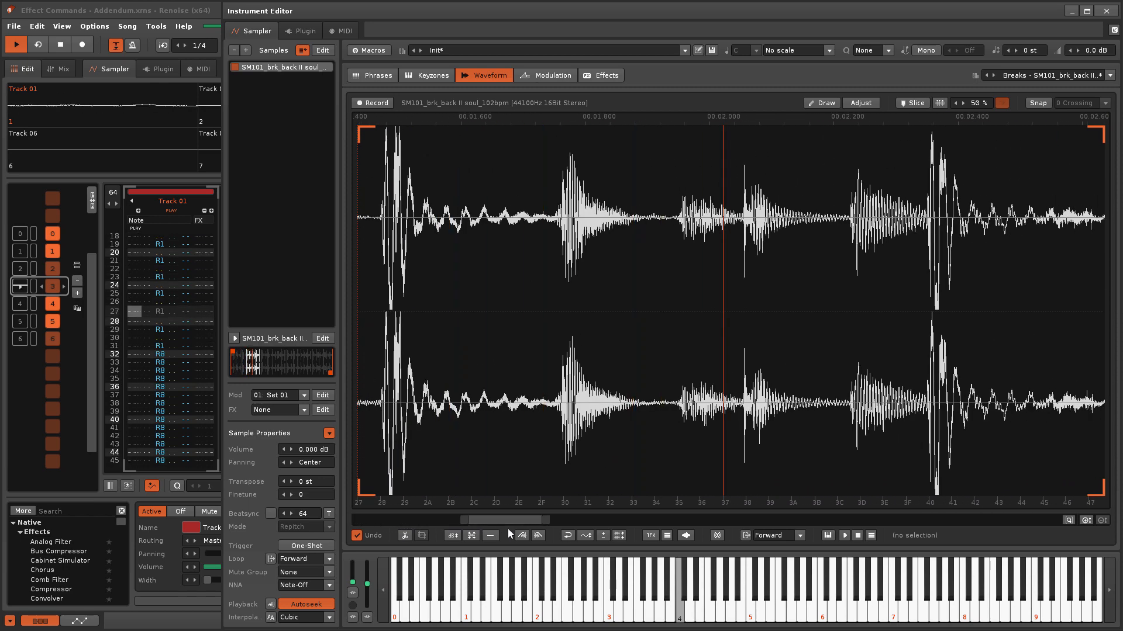
key("space")
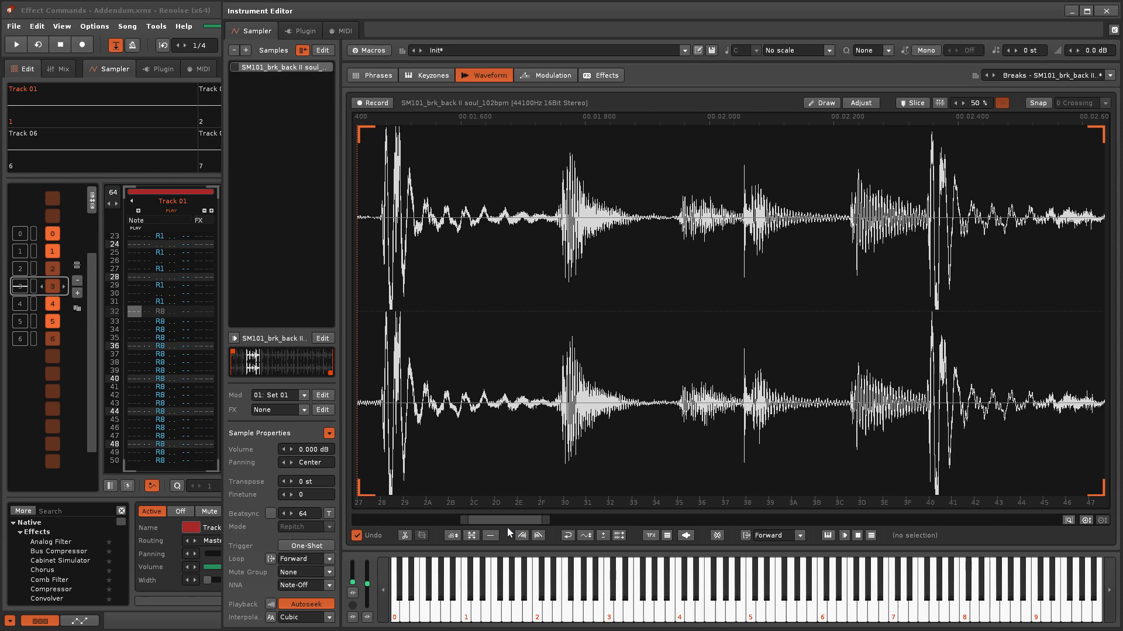
left_click_drag(502, 521, 610, 524)
key("space")
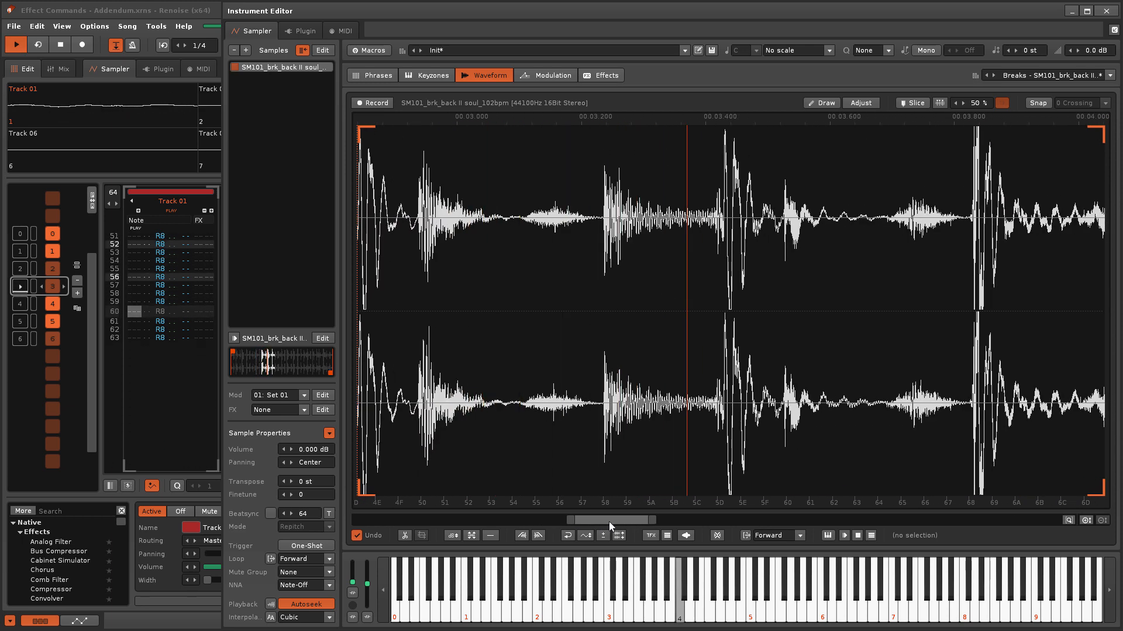
key("space")
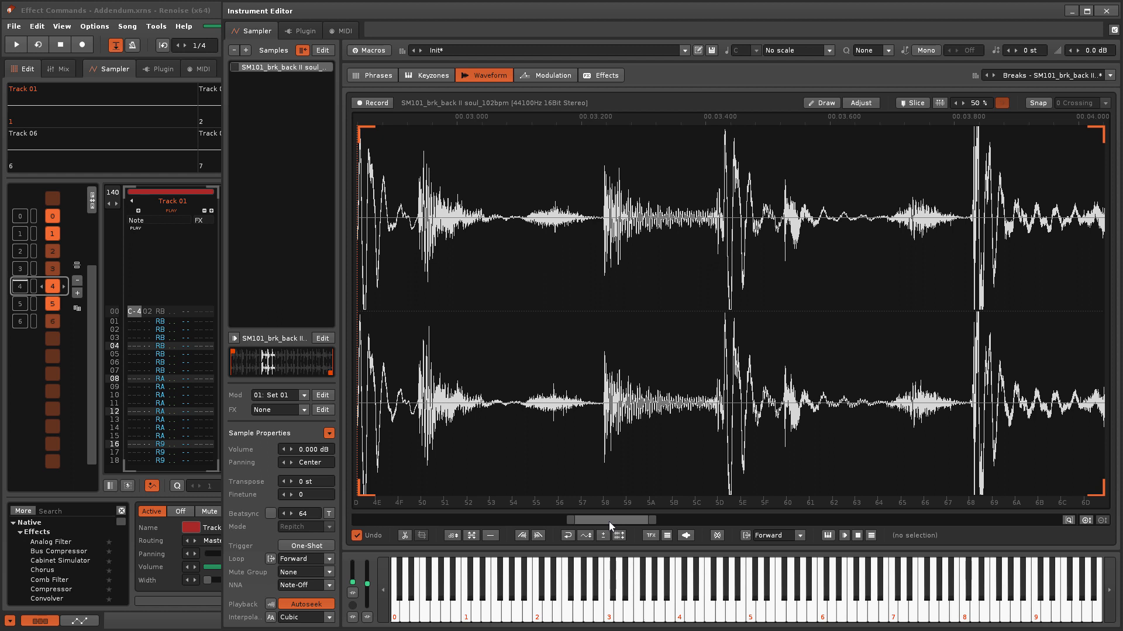
scroll(583, 419, "down", 5)
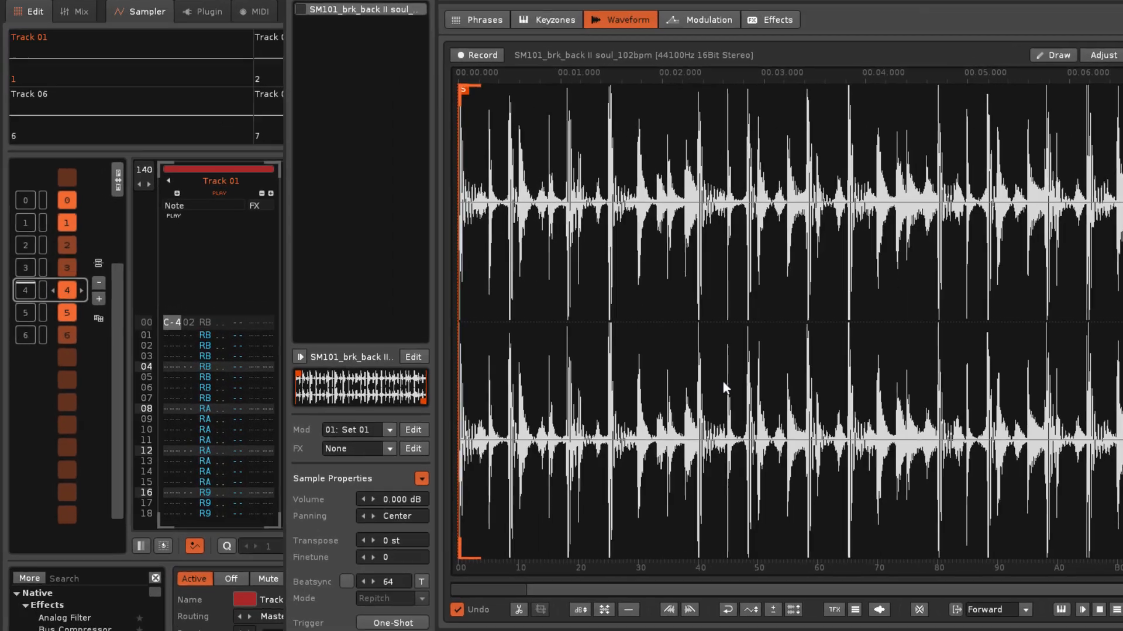
key("space")
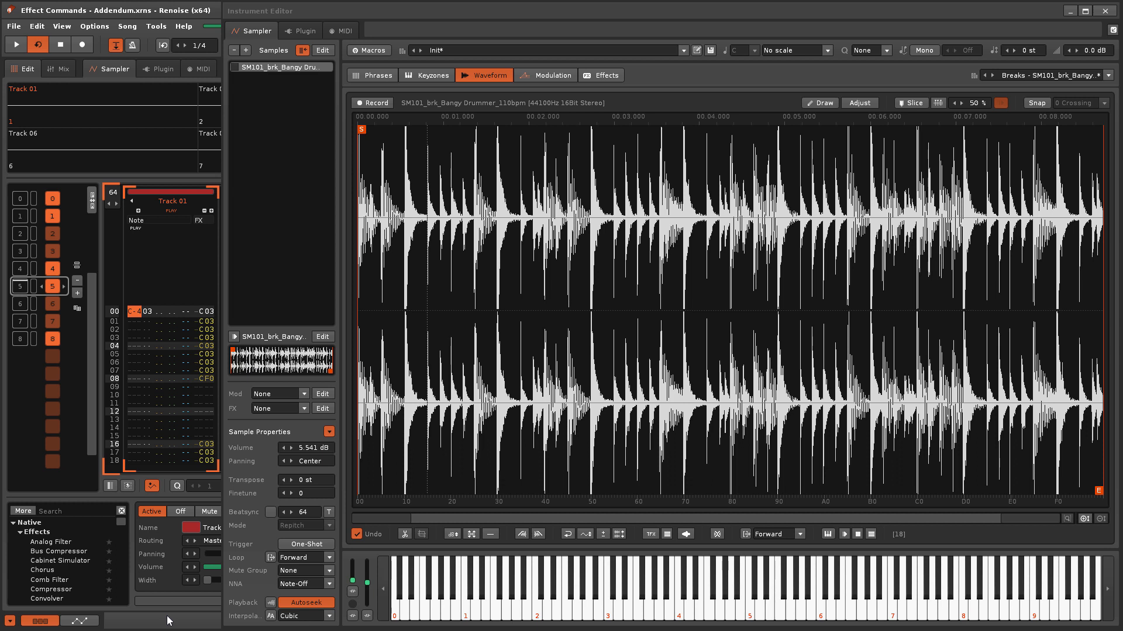
Step: Audition pattern 5's cut commands, covering both the C03 effect-column rows and the C3 volume-column rows
key("space")
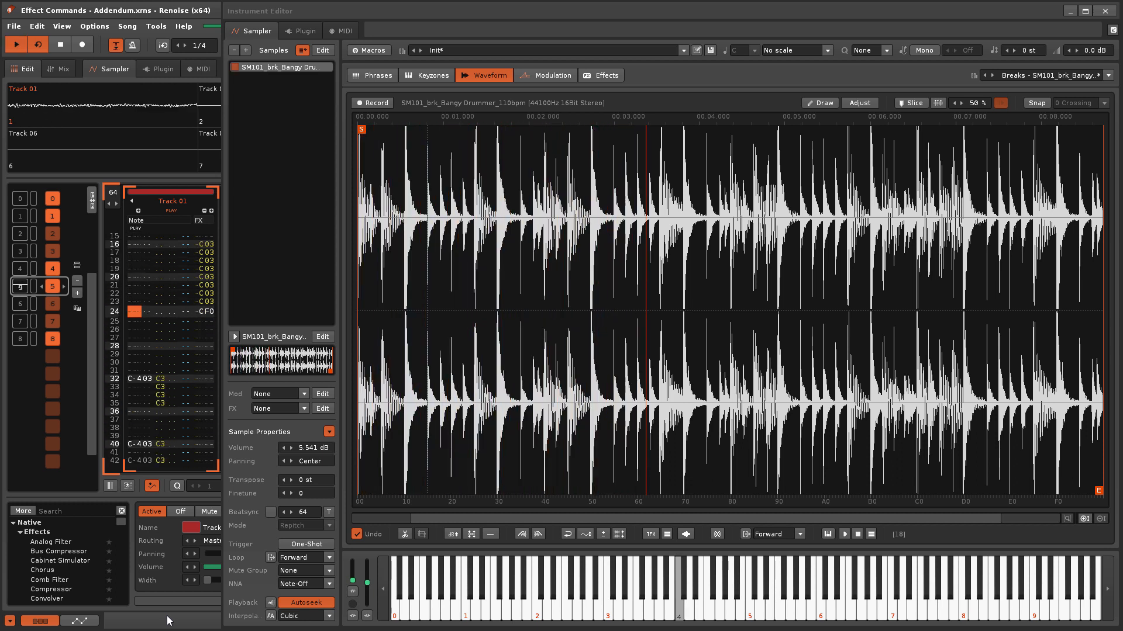
key("space")
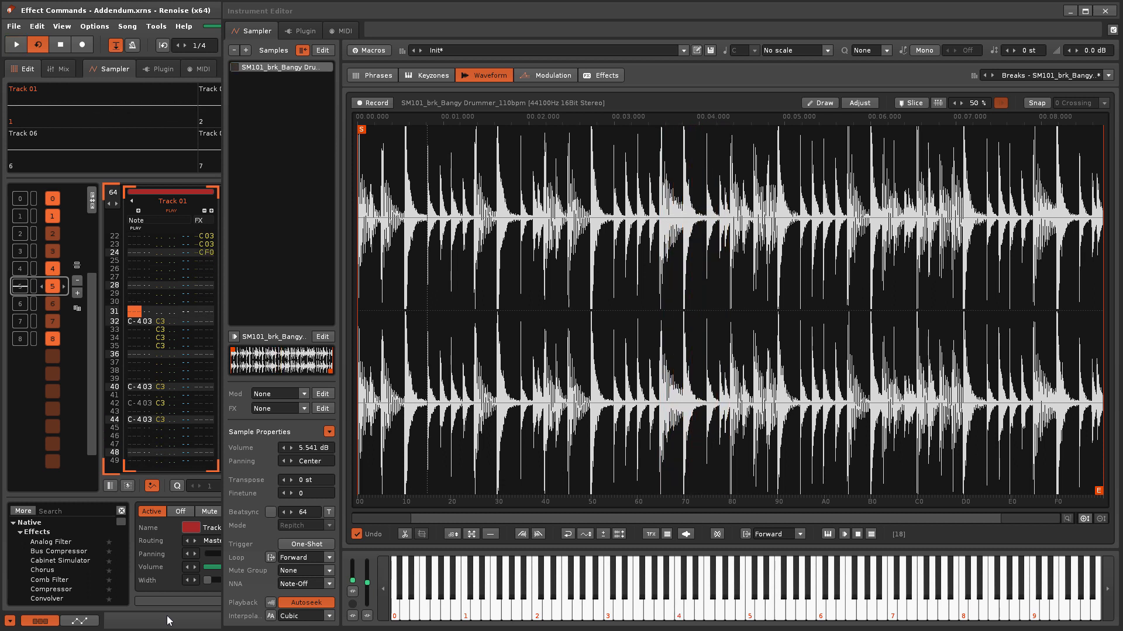
key("space")
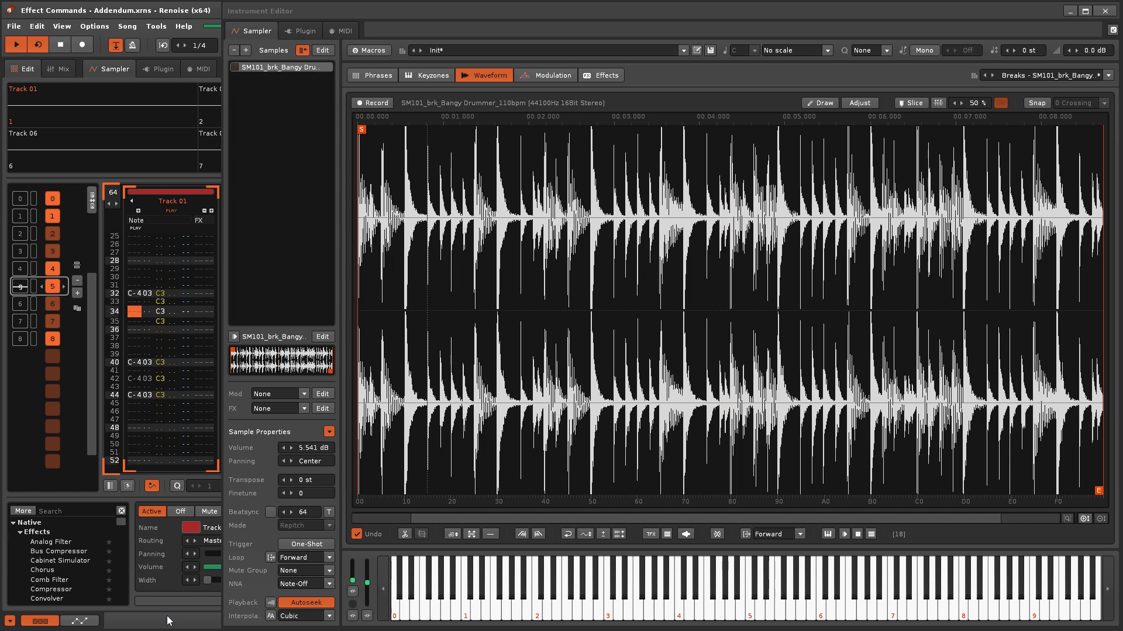
key("space")
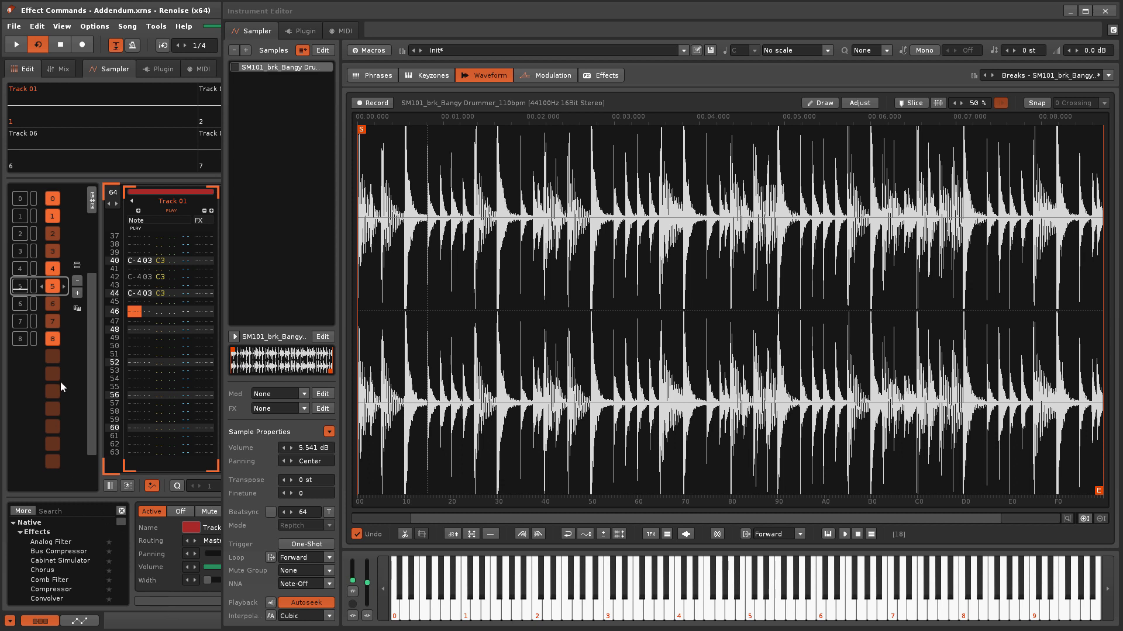
Step: Go to pattern 6, assign modulation Set 01 to the Bangy Drummer sample, and play the pattern
key("ctrl+Down")
key("Down")
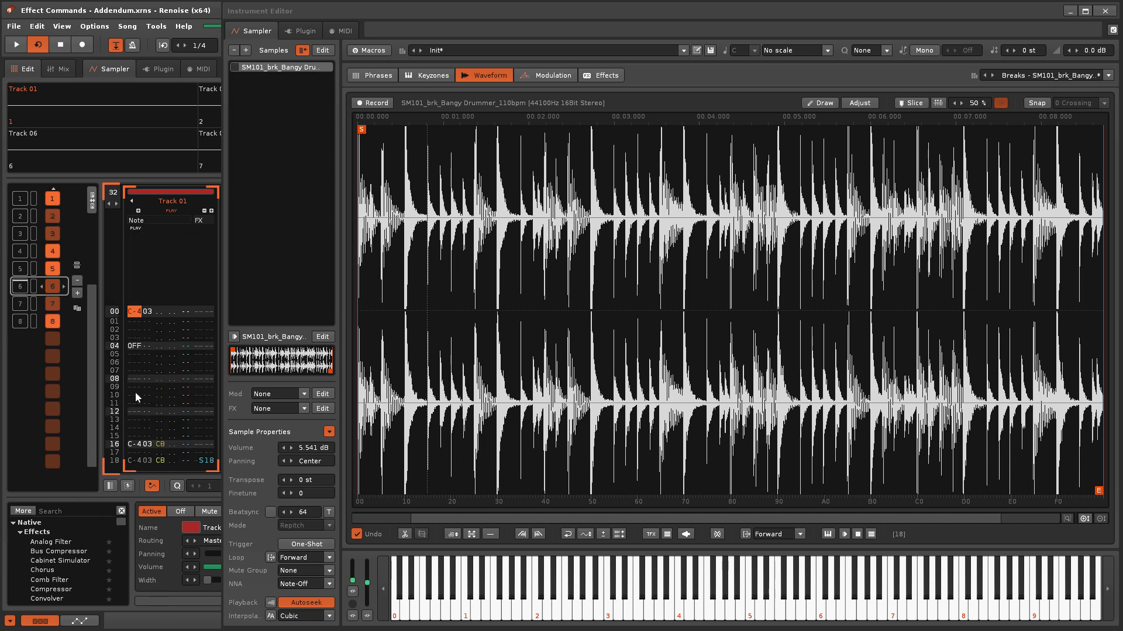
left_click(555, 78)
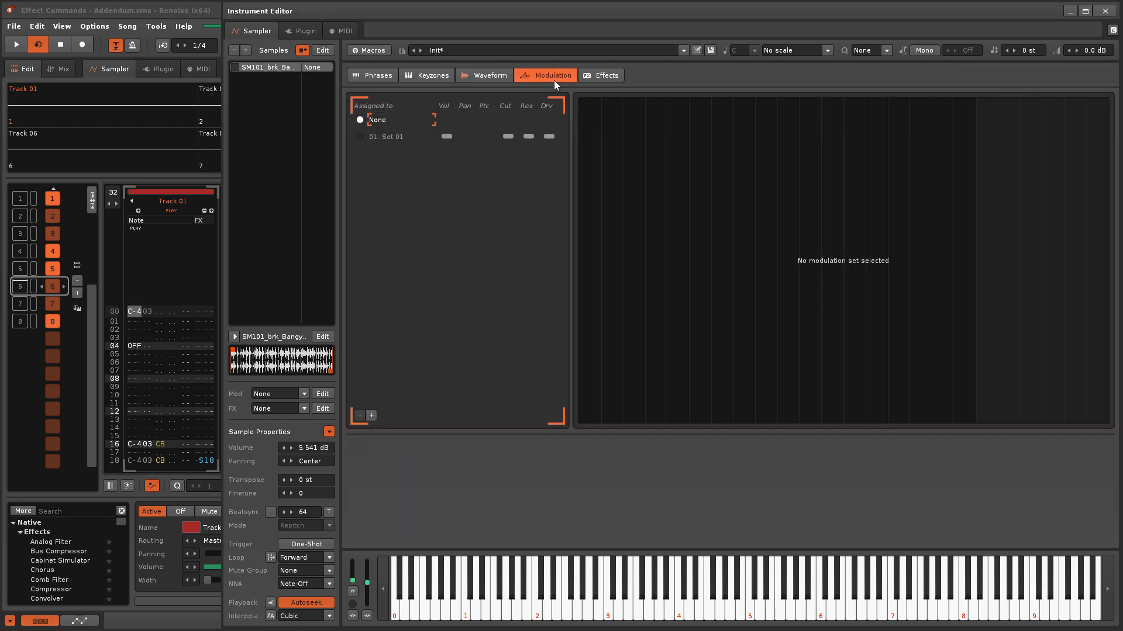
left_click(361, 138)
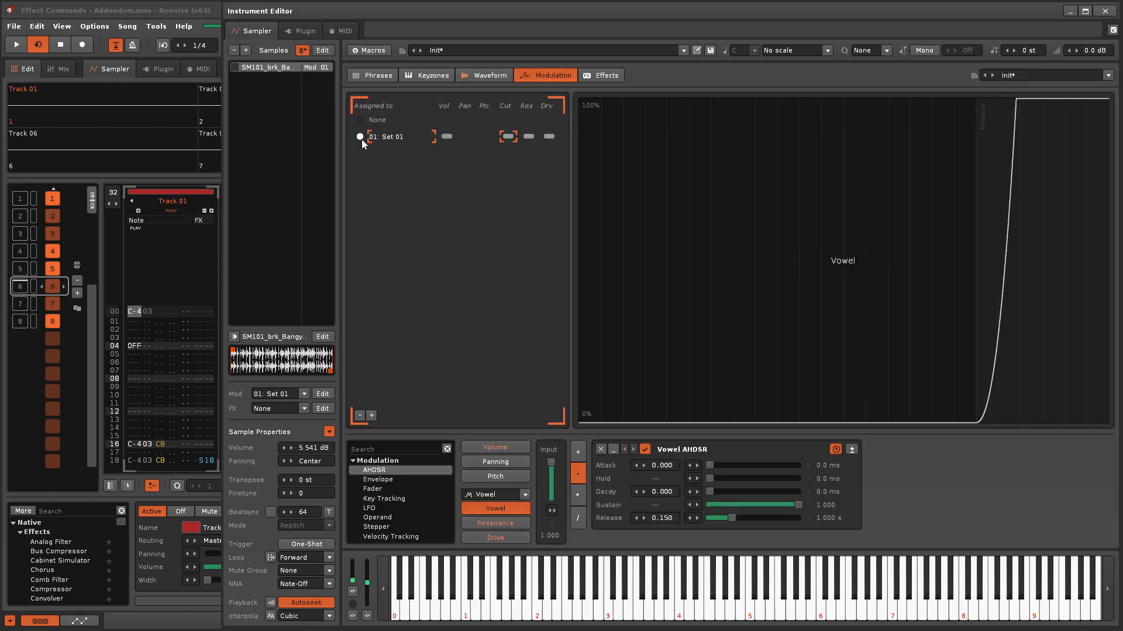
key("space")
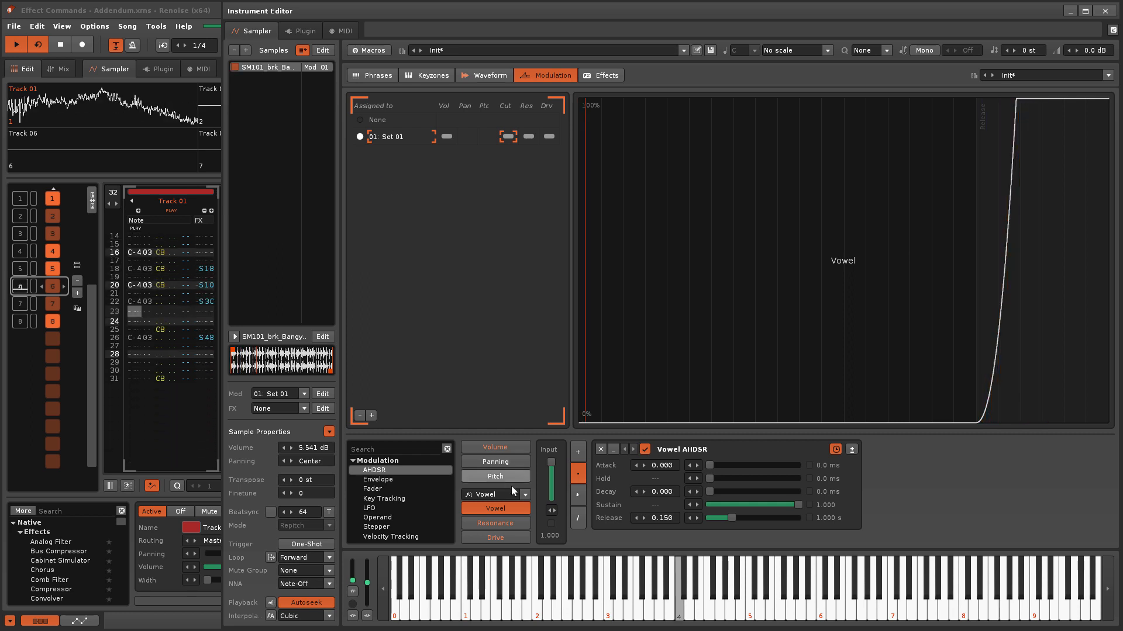
Step: Examine the Resonance, Drive and Vowel envelopes of modulation Set 01 while pattern 6 plays
left_click(526, 523)
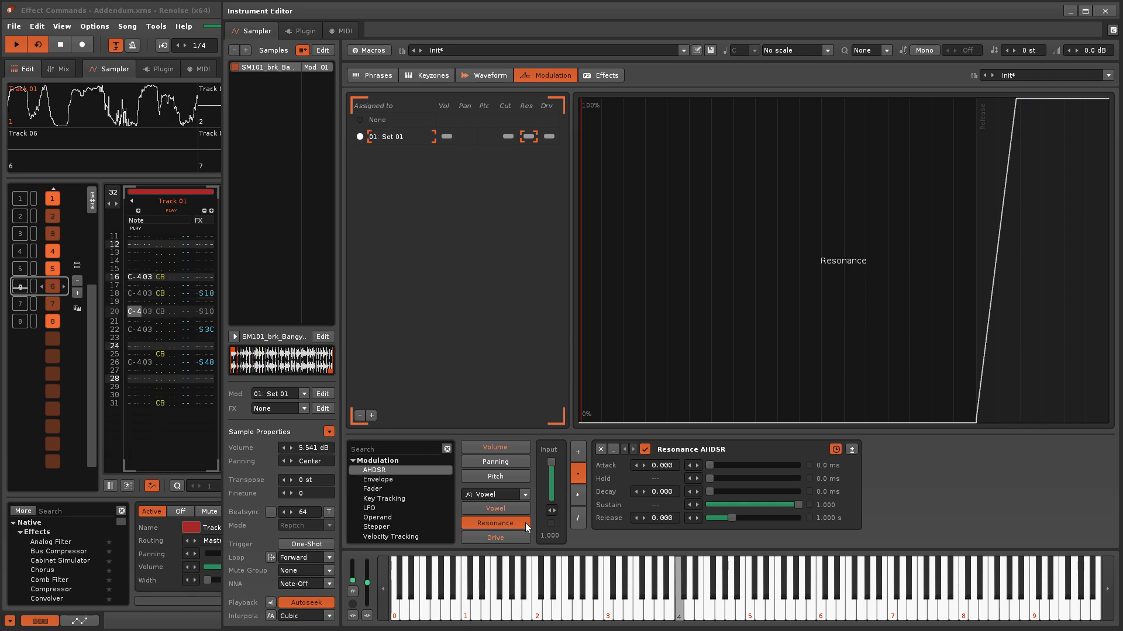
left_click(522, 534)
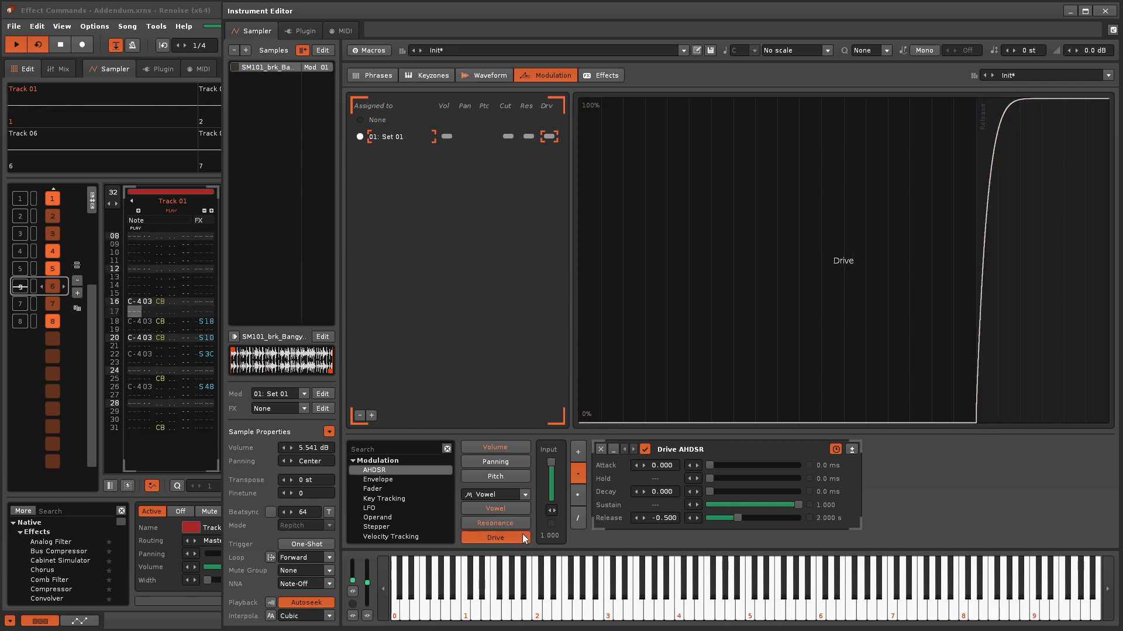
left_click(517, 508)
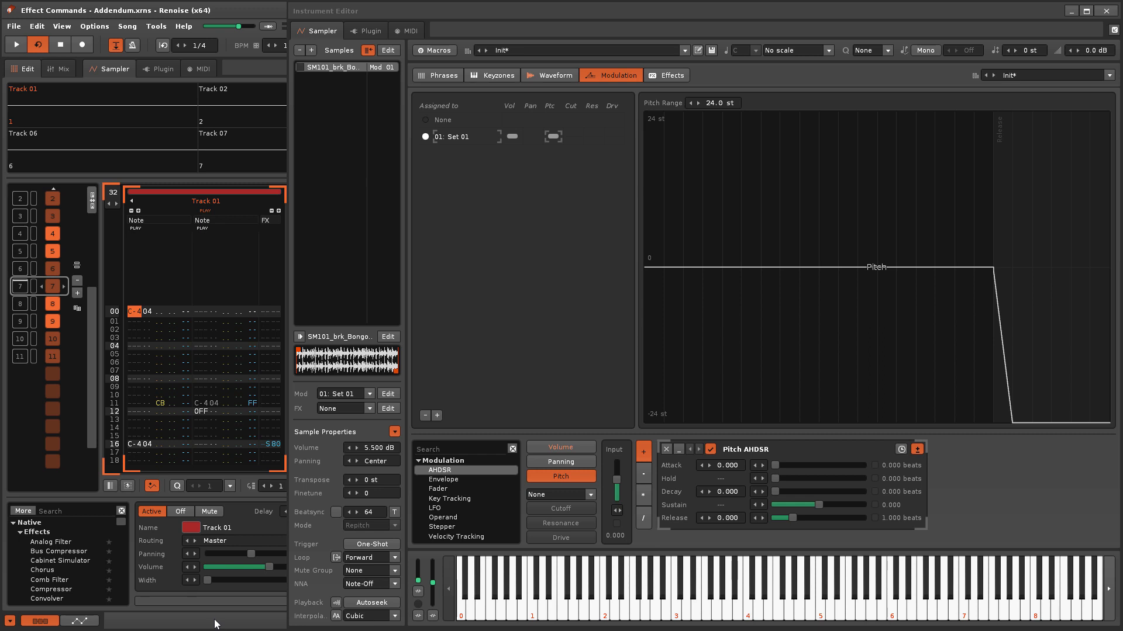
Step: Play pattern 7 while viewing the Pitch modulation of Set 01, and dock the Instrument Editor in the main window
key("space")
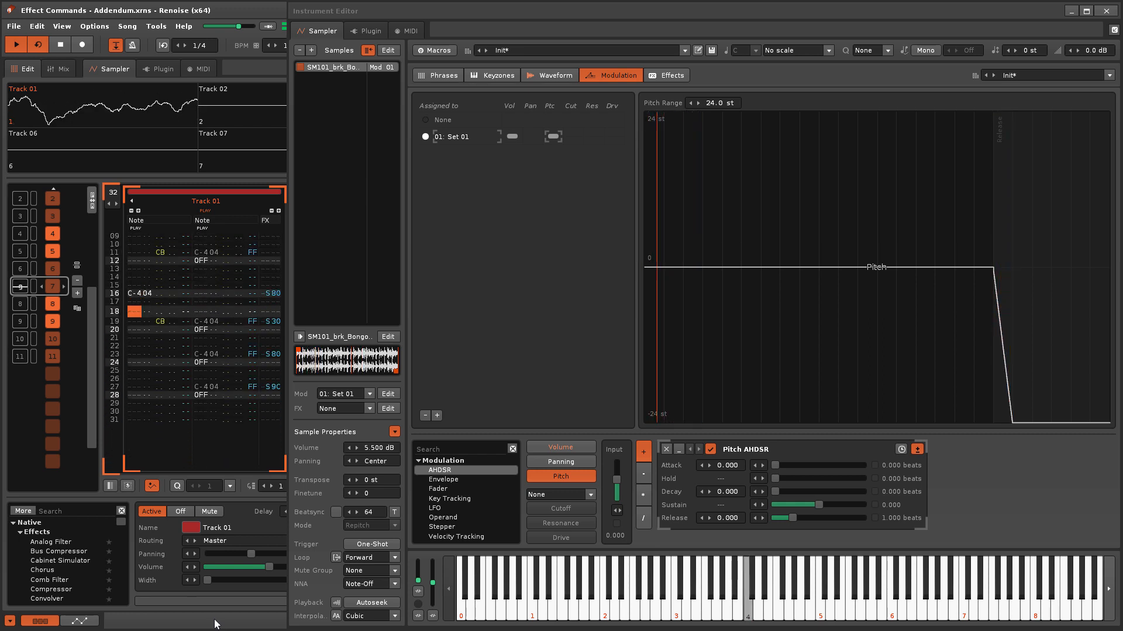
key("space")
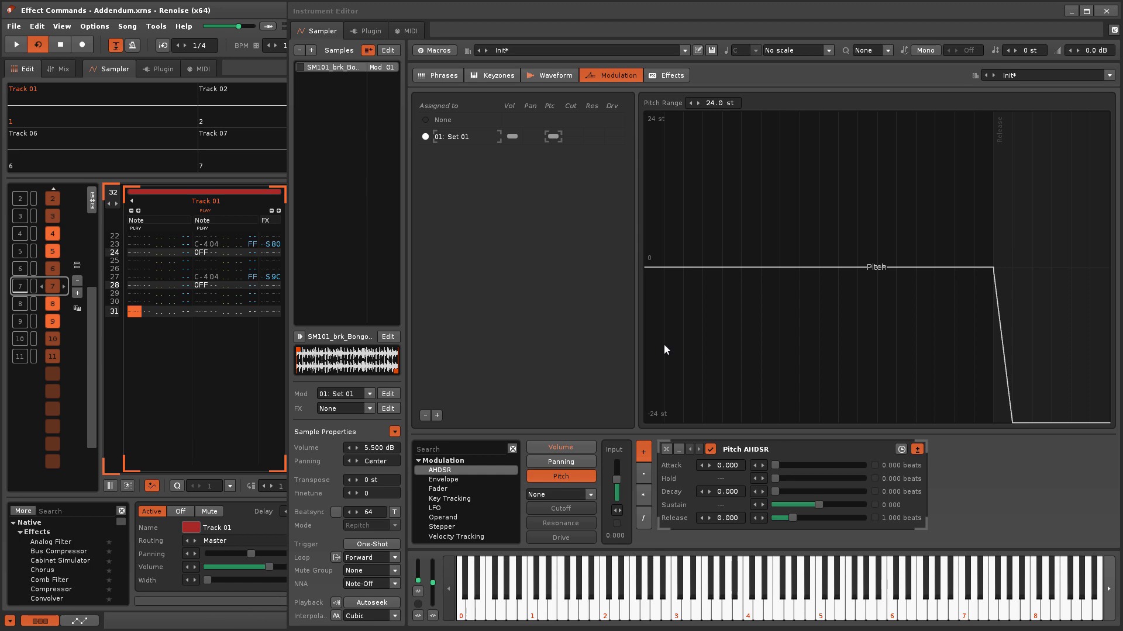
left_click(1112, 31)
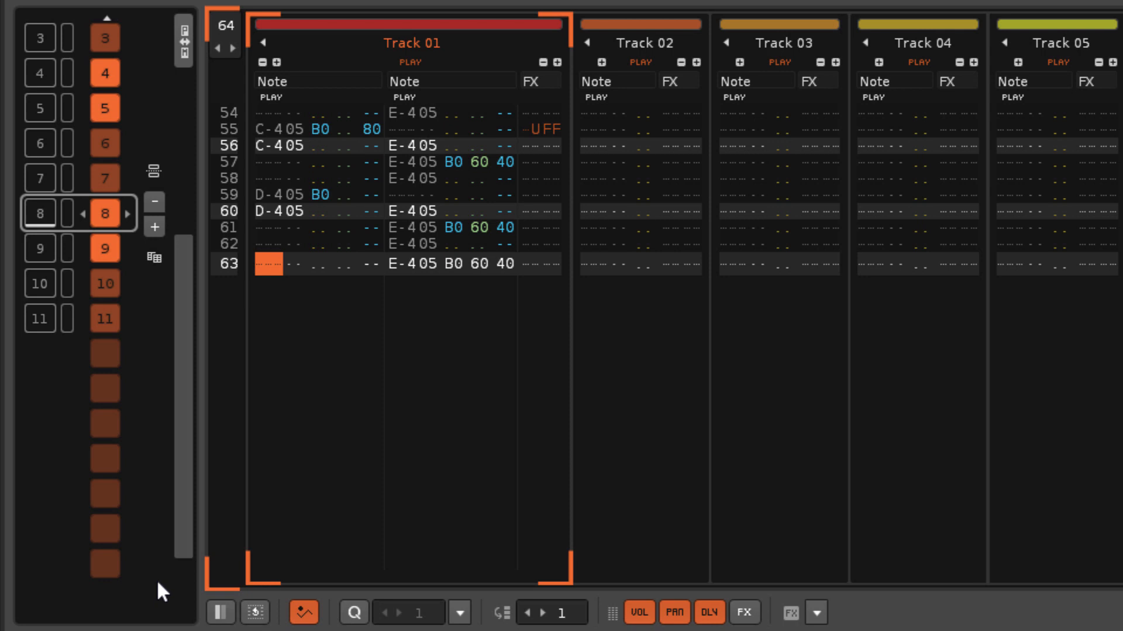
Step: Go to the first row of pattern 9, remove Track 01's second note column, and play the pattern
scroll(107, 387, "down", 1)
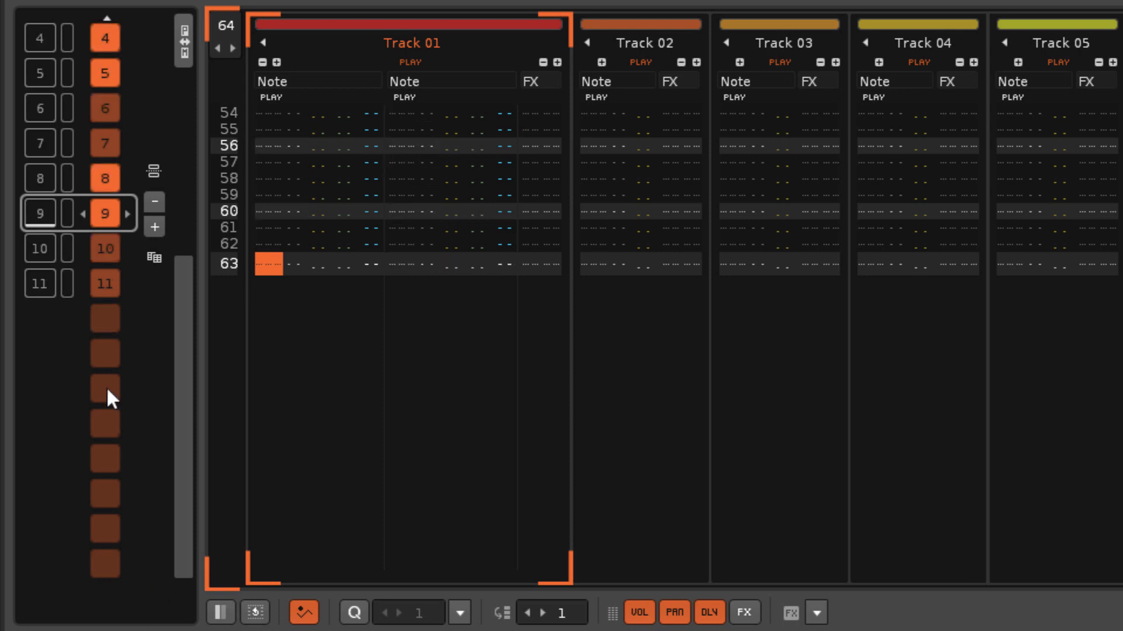
key("Home")
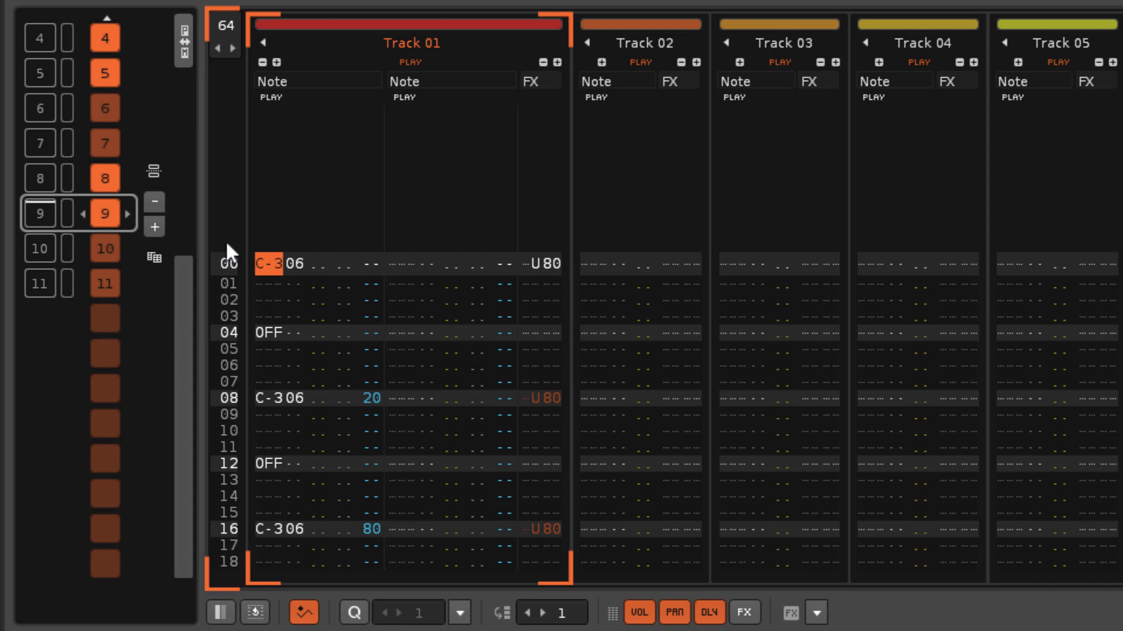
left_click(263, 63)
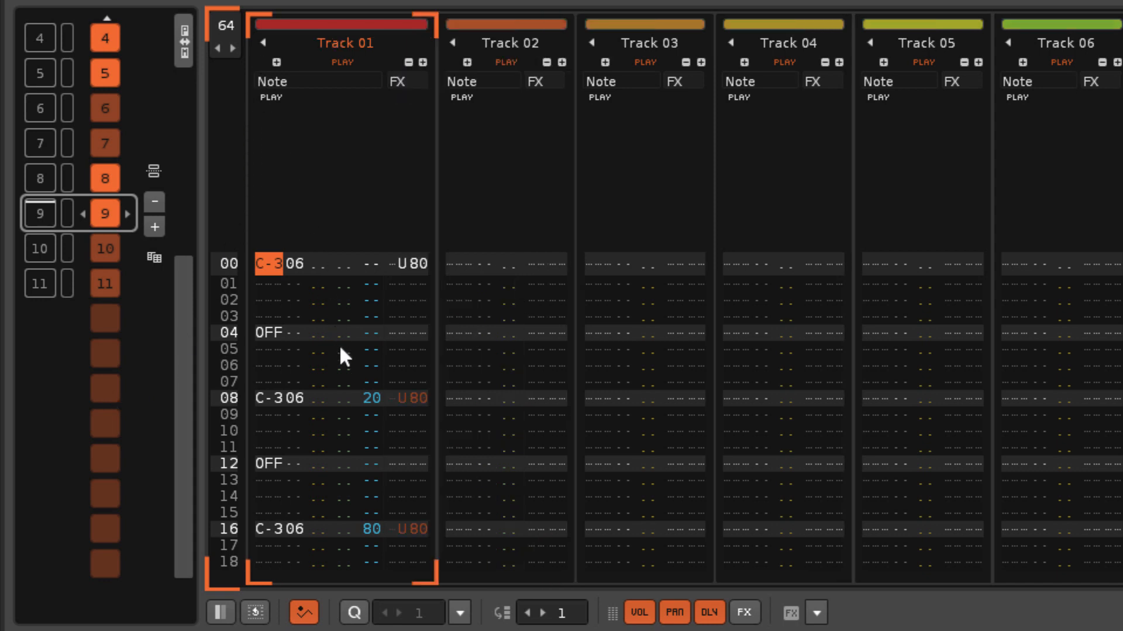
key("space")
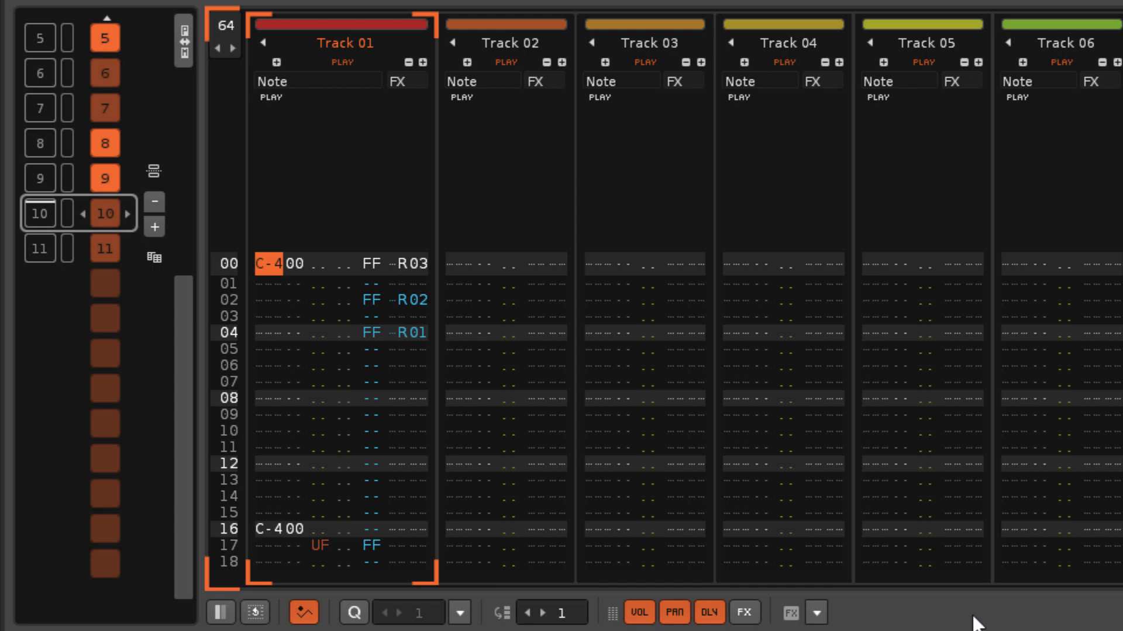
Step: Audition pattern 10 from its start and from row 16, covering the R03 to R01 and UF, DF, R1, CB and QB rows
key("space")
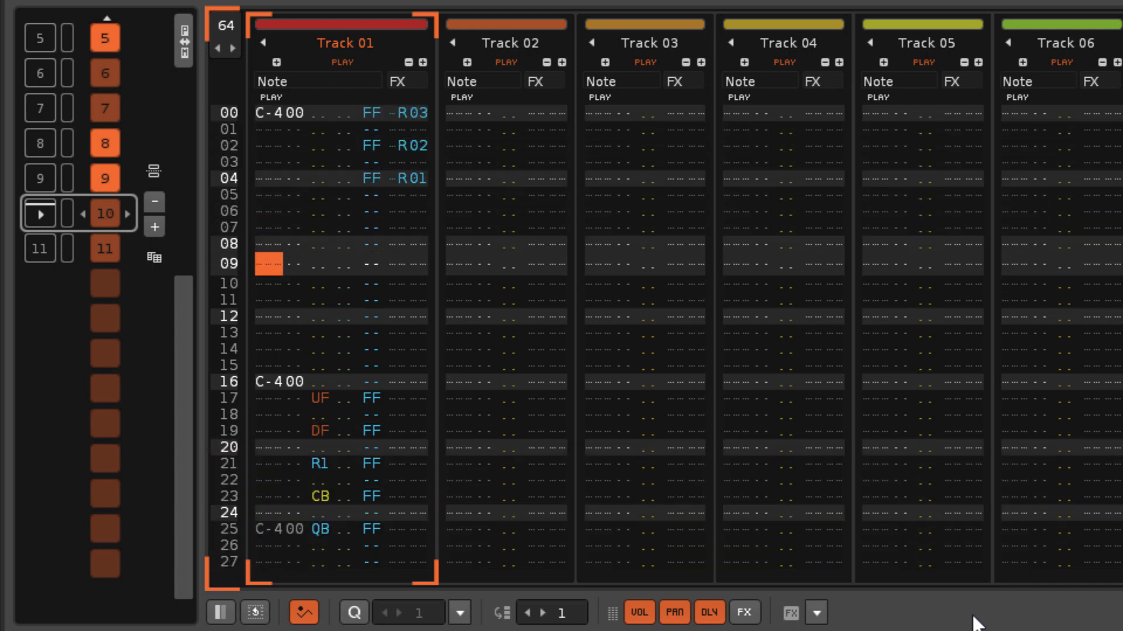
key("space")
key("F10")
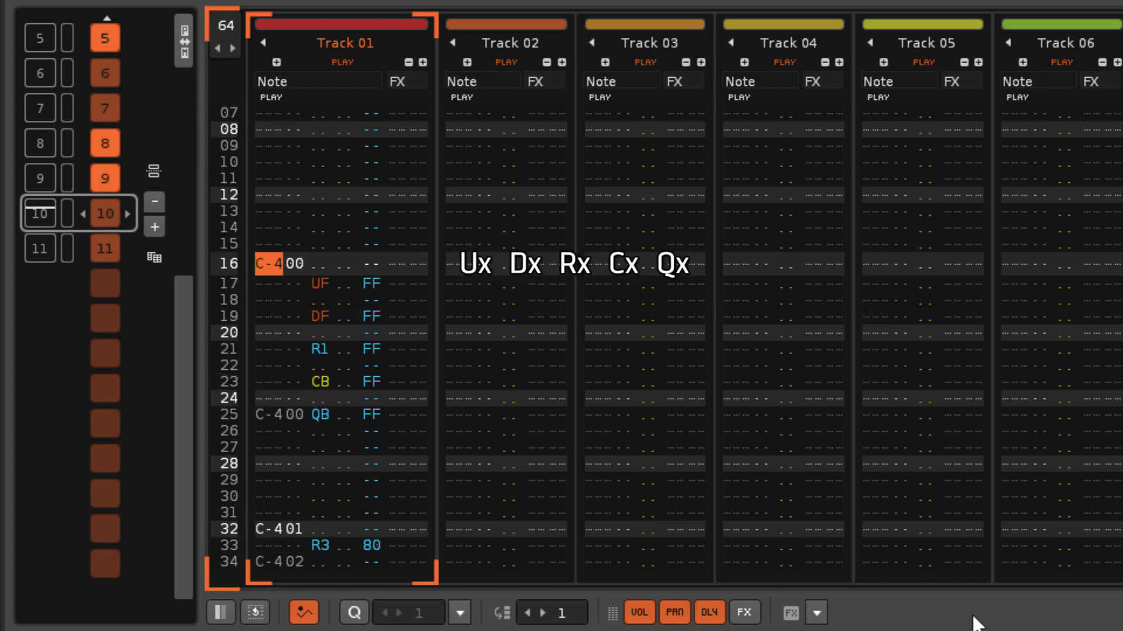
key("space")
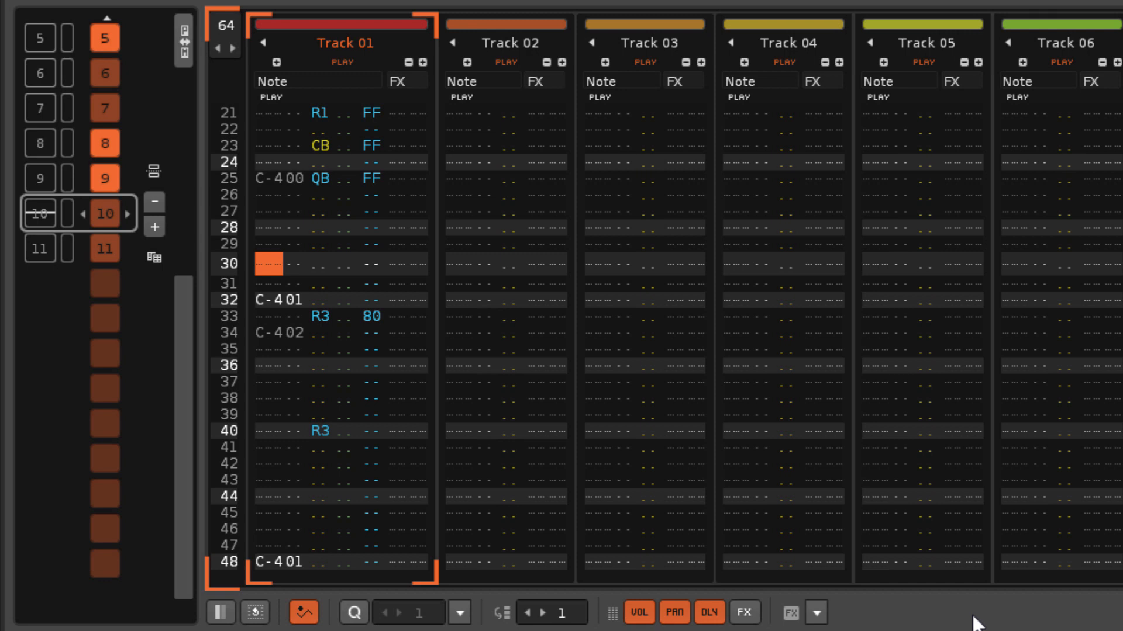
Step: Play pattern 10 from row 32 through the R3 retrigger rows that use instruments 01 and 02
key("Down")
key("Down")
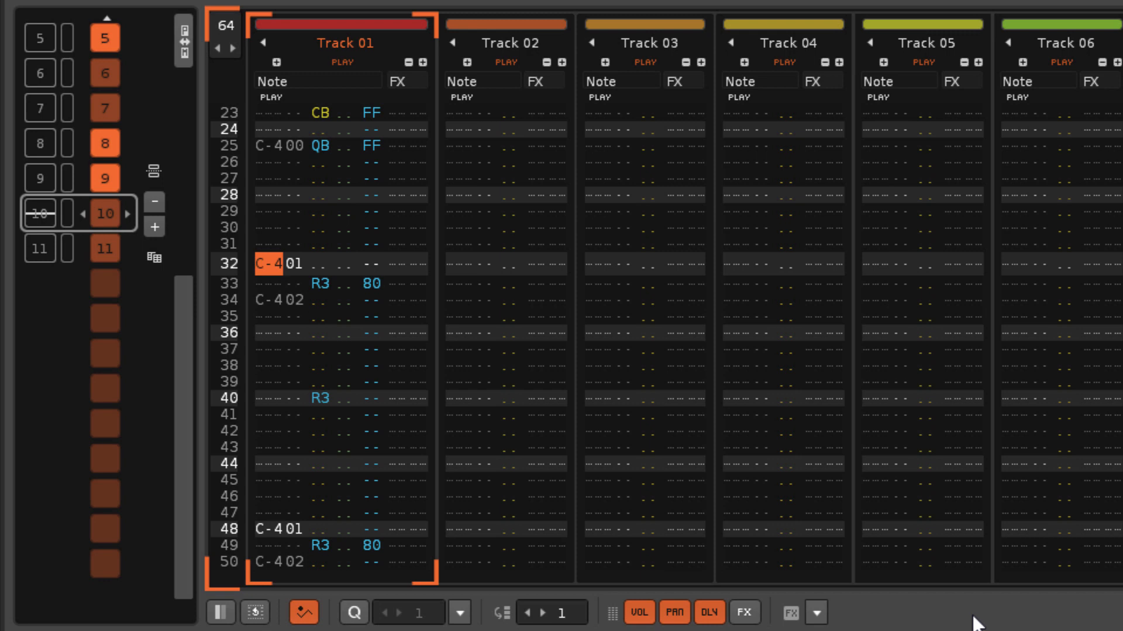
key("Down")
key("Down")
key("Down")
key("Down")
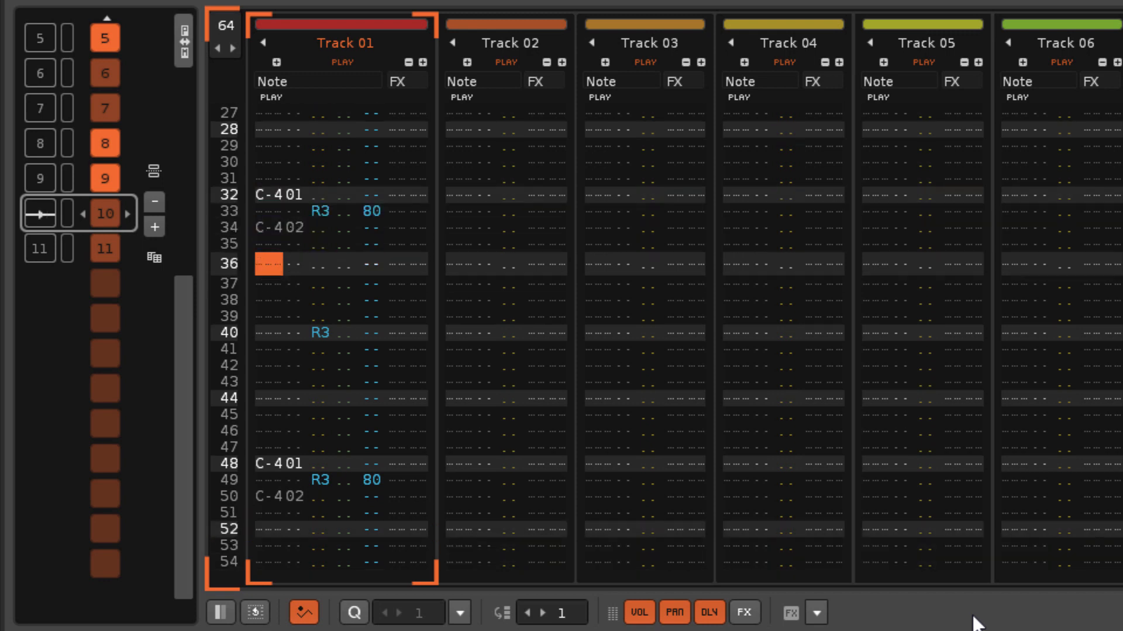
key("Down")
key("Down")
key("Down")
key("Down")
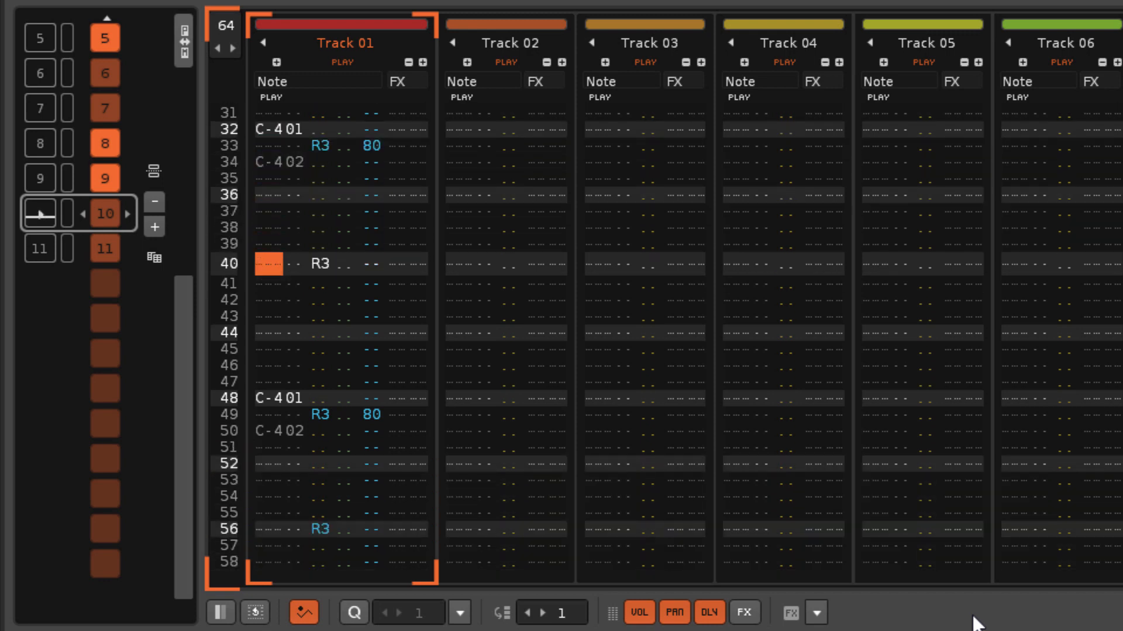
key("Down")
key("Down")
key("Down")
key("Down")
key("Down")
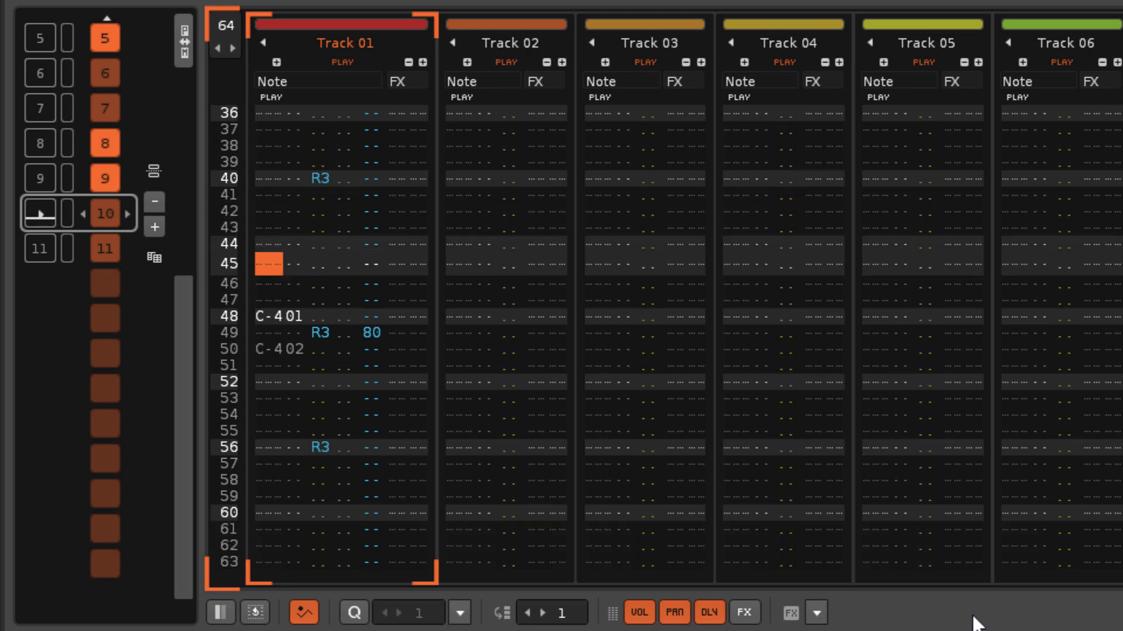
key("Down")
key("Down")
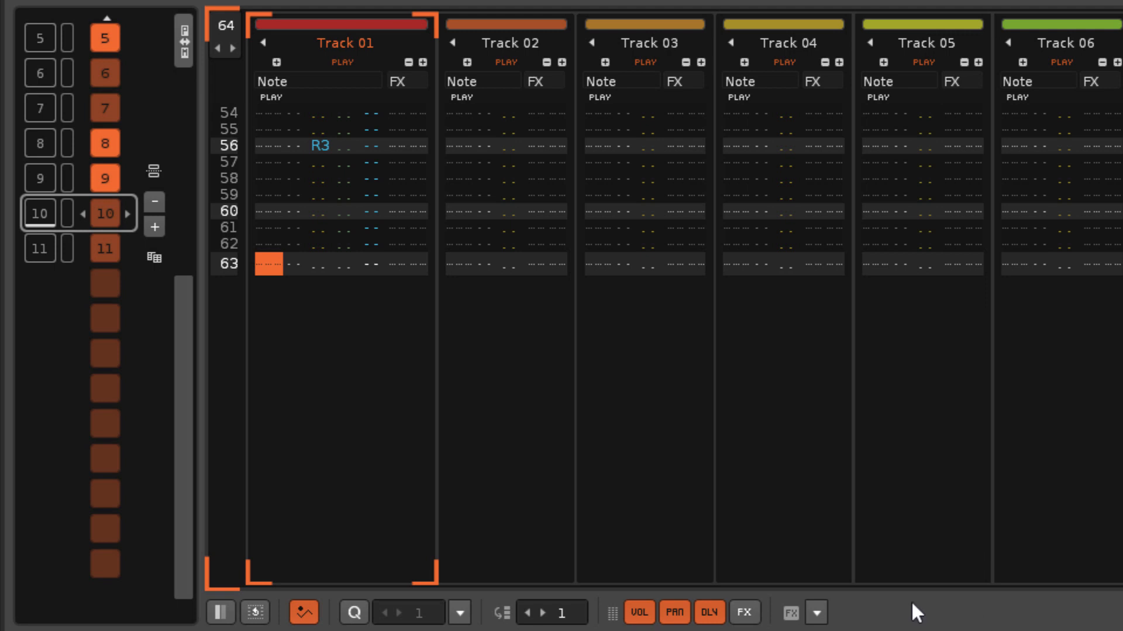
Step: Audition pattern 11's delayed pitch slide commands and pattern 12's S commands on the sliced Boomblastic break
scroll(61, 335, "down", 1)
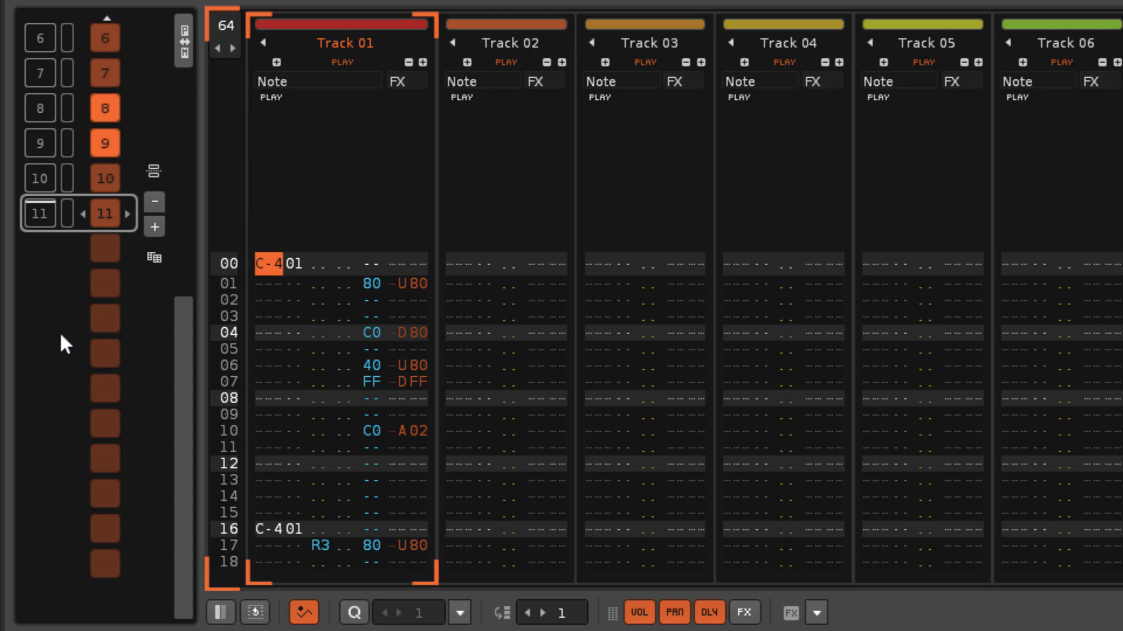
key("space")
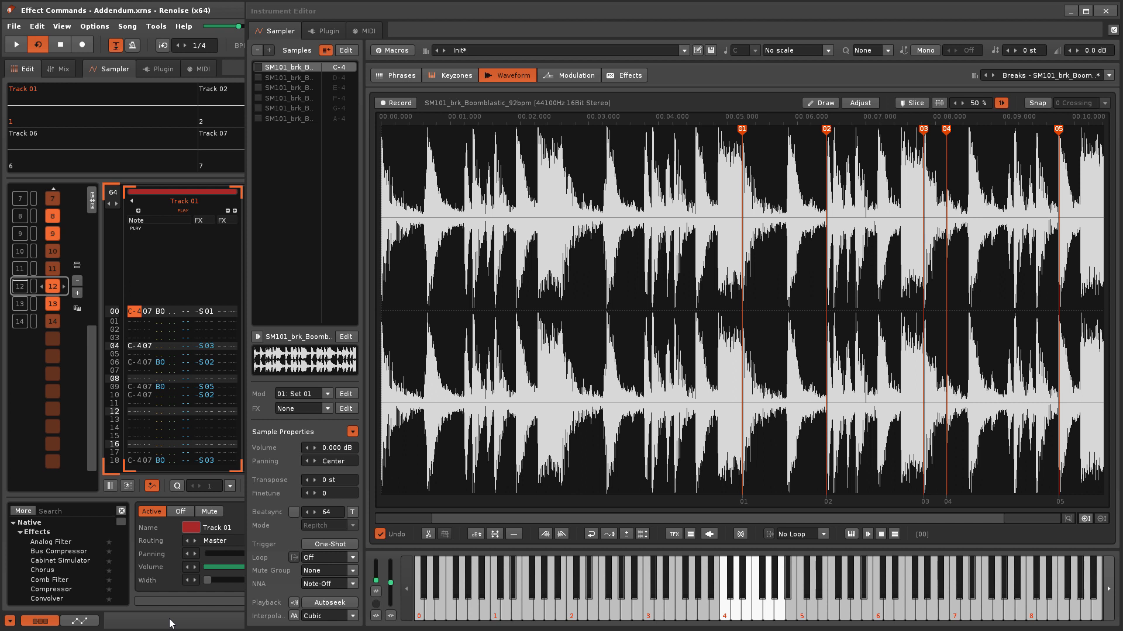
key("space")
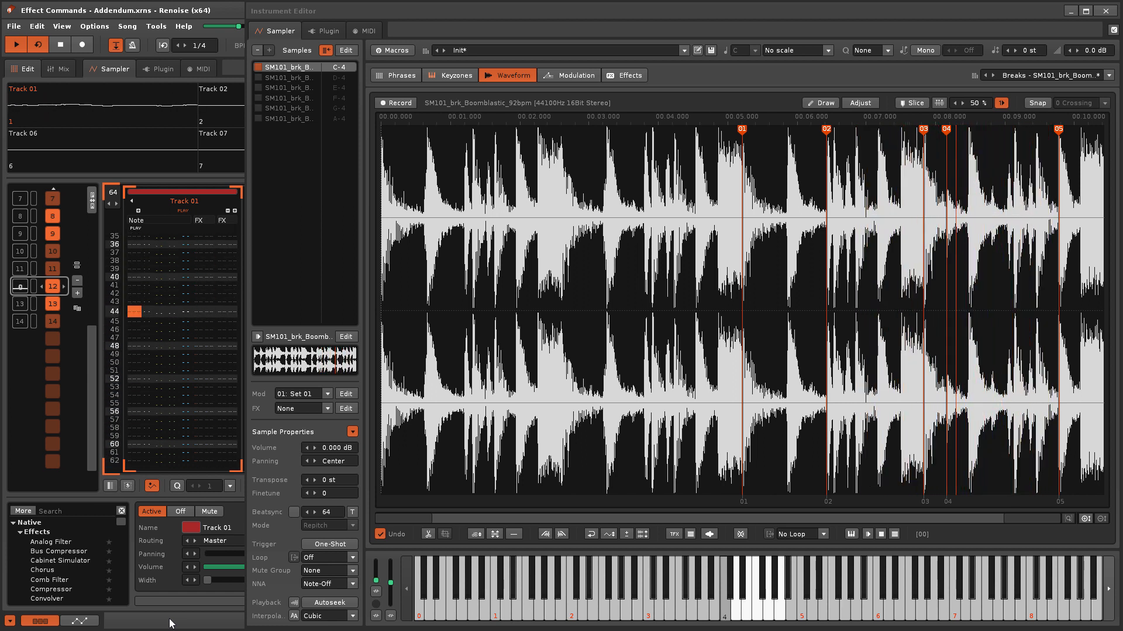
key("space")
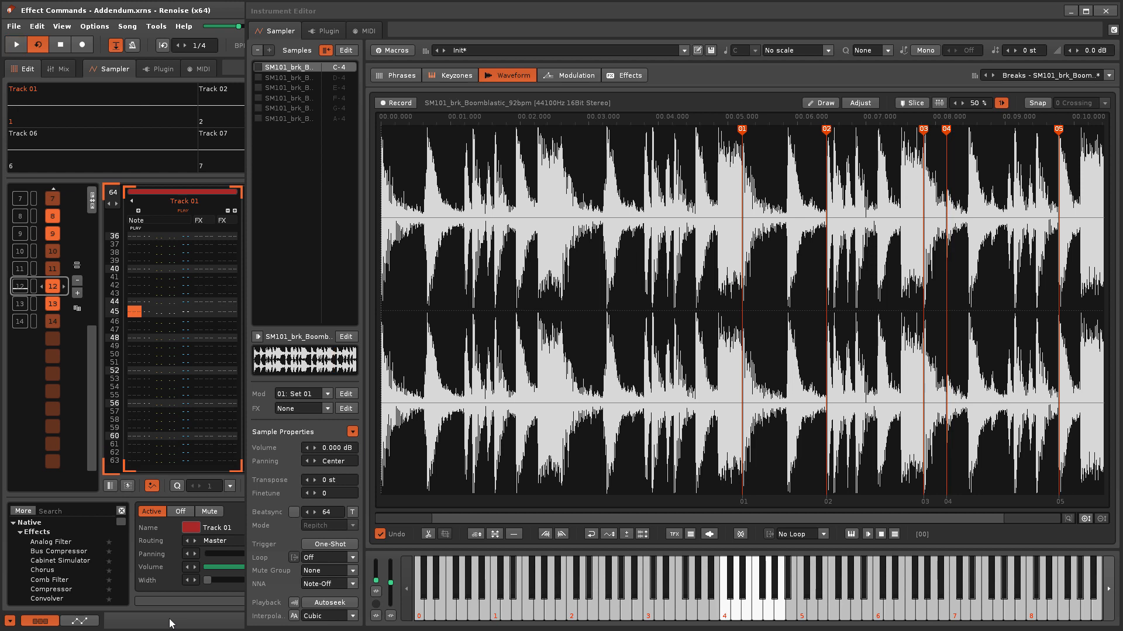
Step: Go to pattern 13, select the animal break instrument, and play the rows with the S10 to S80 offset commands
key("ctrl+Down")
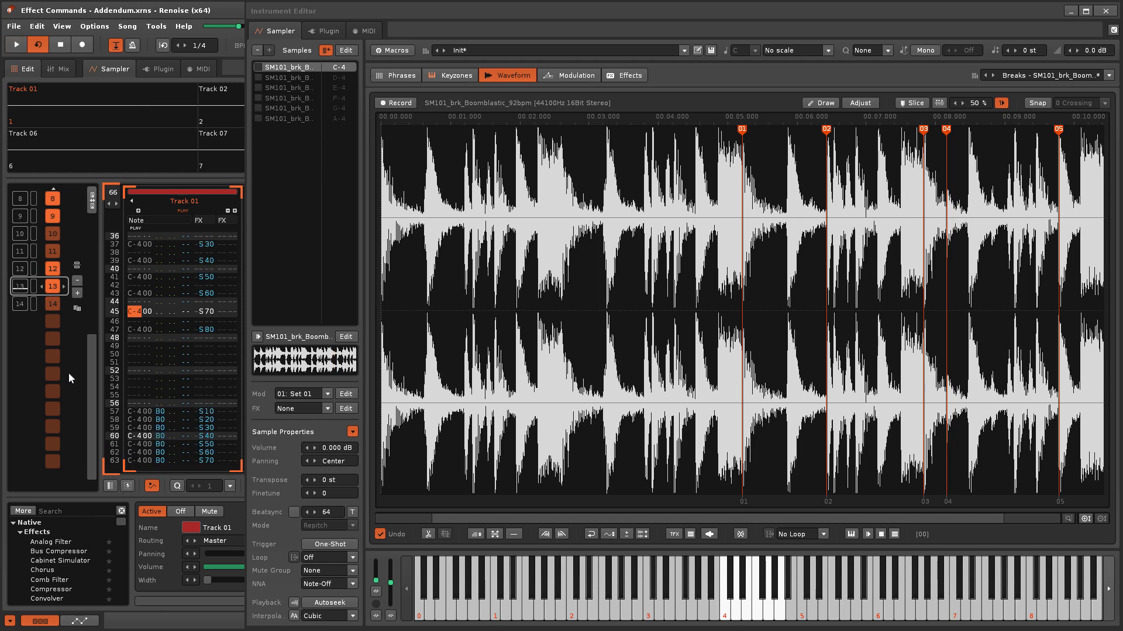
key("alt+Up")
key("alt+Up")
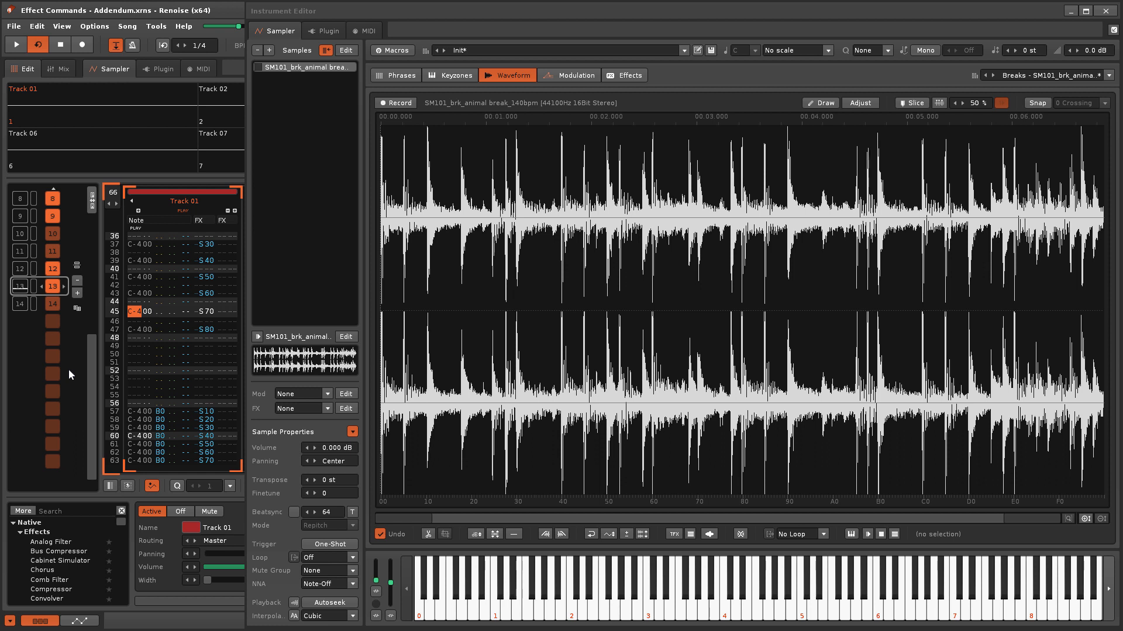
key("space")
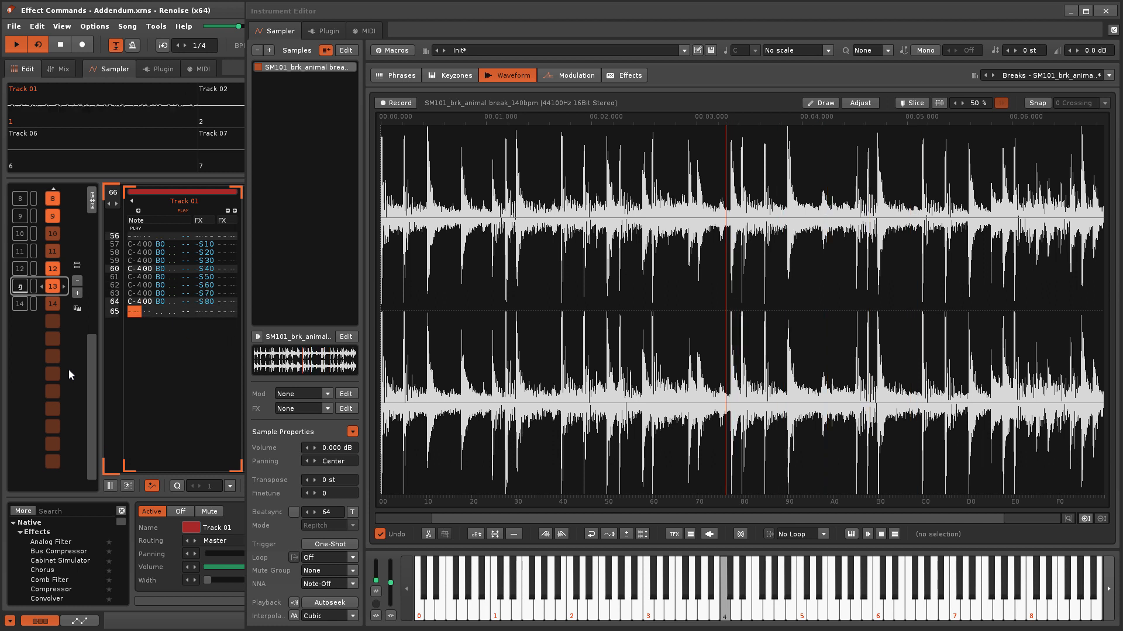
key("space")
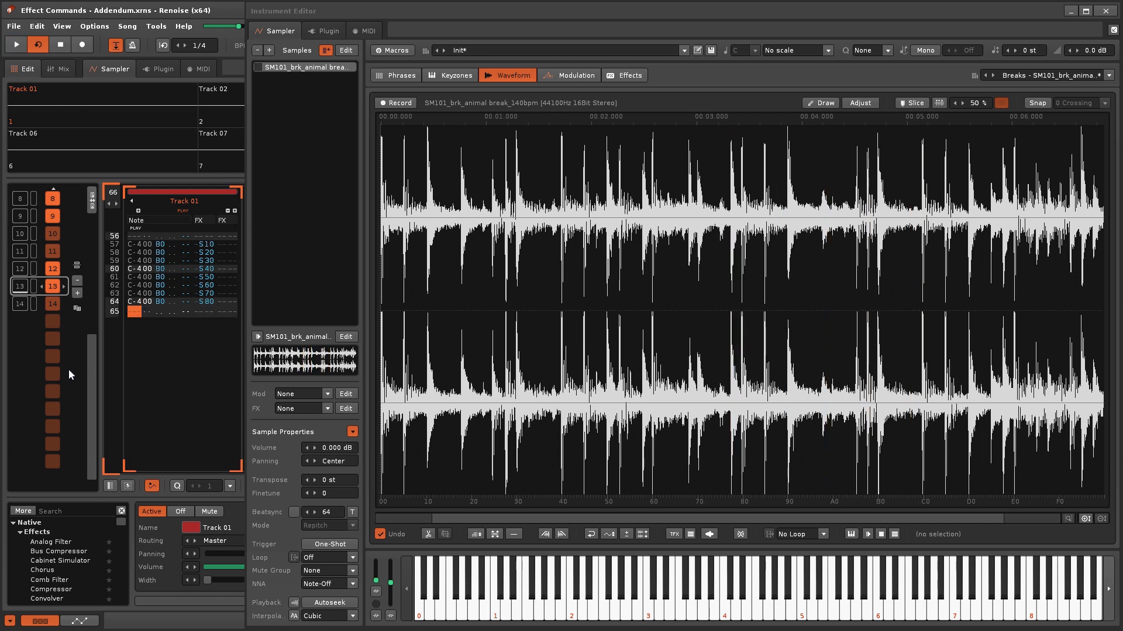
Step: Go to the first row of pattern 14, display the phrases of the GMKit - SMagic drum instrument, and play the pattern
key("ctrl+Down")
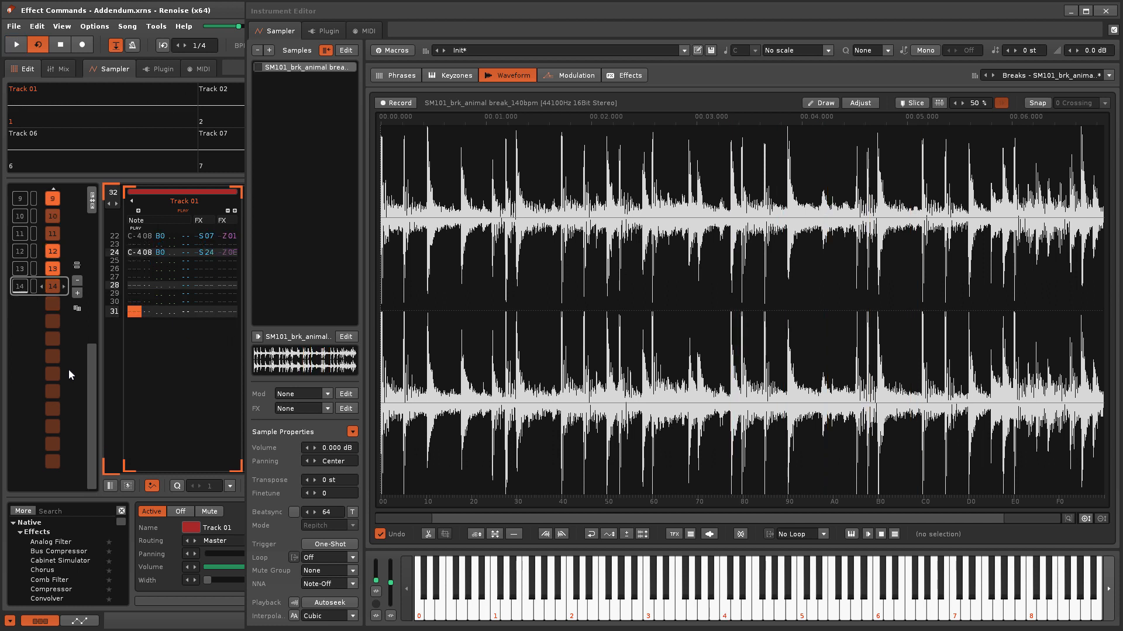
key("Down")
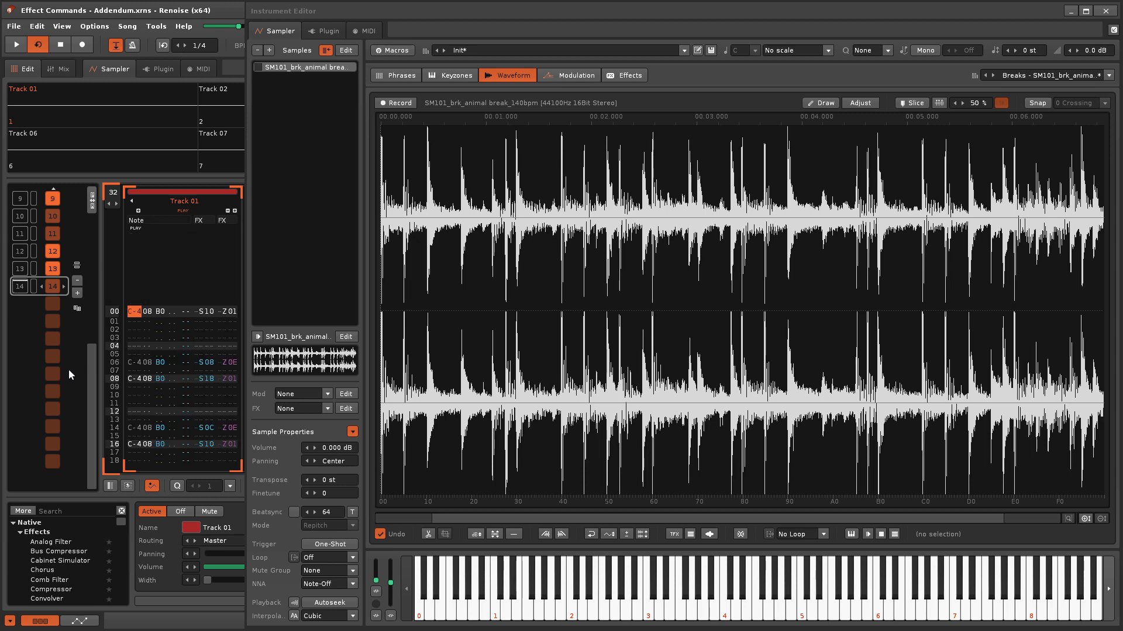
key("alt+Down")
key("alt+Down")
key("alt+Down")
key("alt+Down")
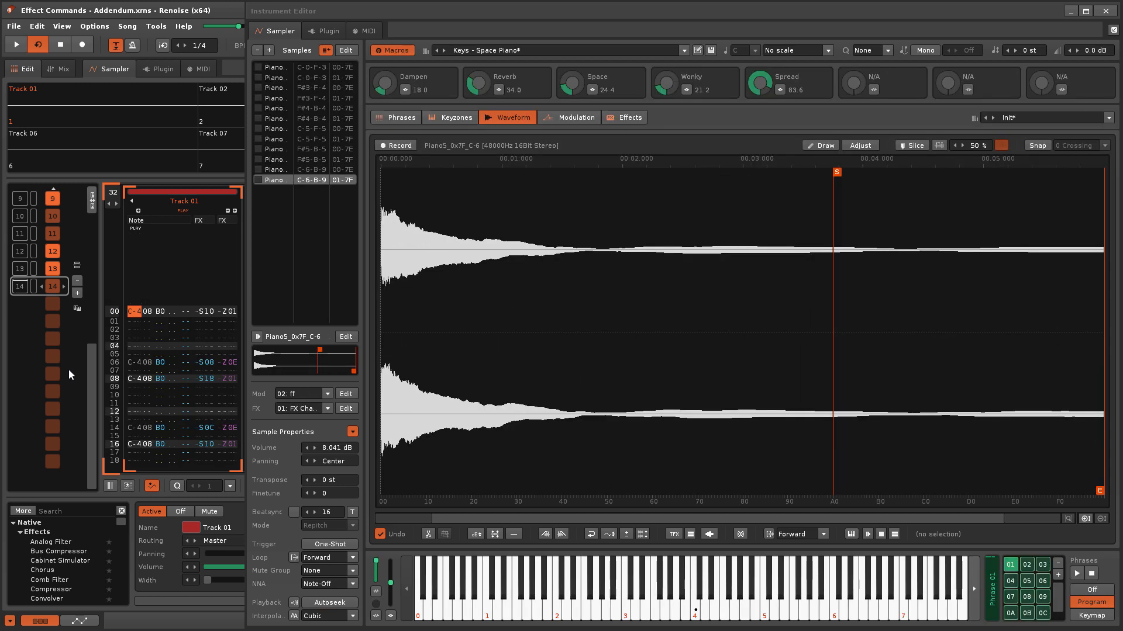
left_click(410, 119)
key("space")
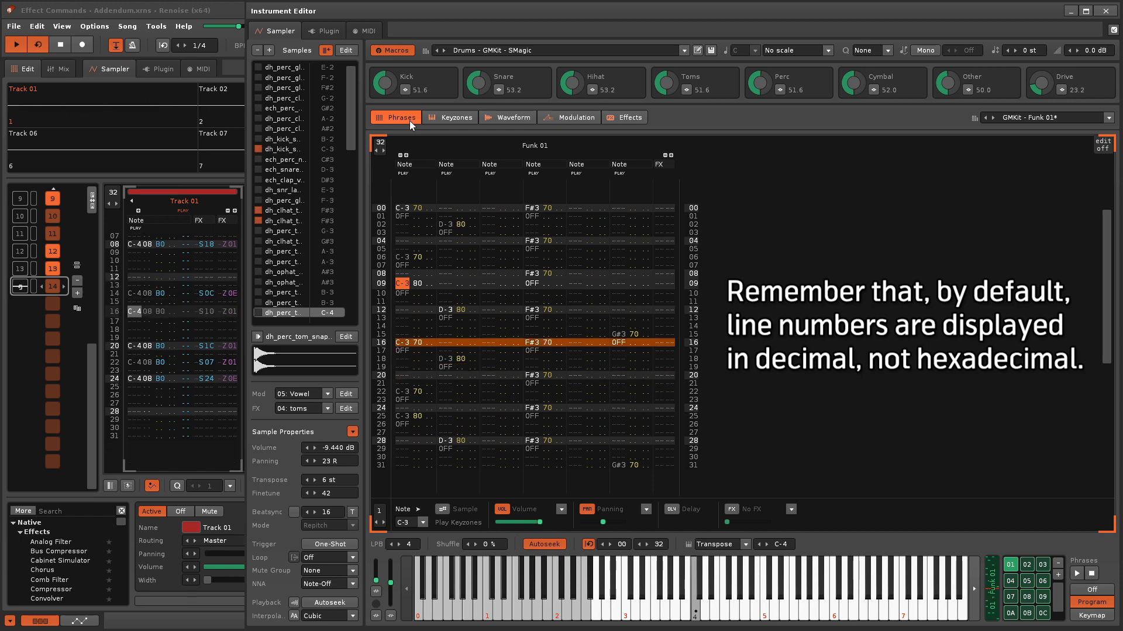
Step: Display the #GLITCH FASTER phrase in slot 0E of the drum instrument, and return to phrase 01
scroll(1035, 605, "down", 1)
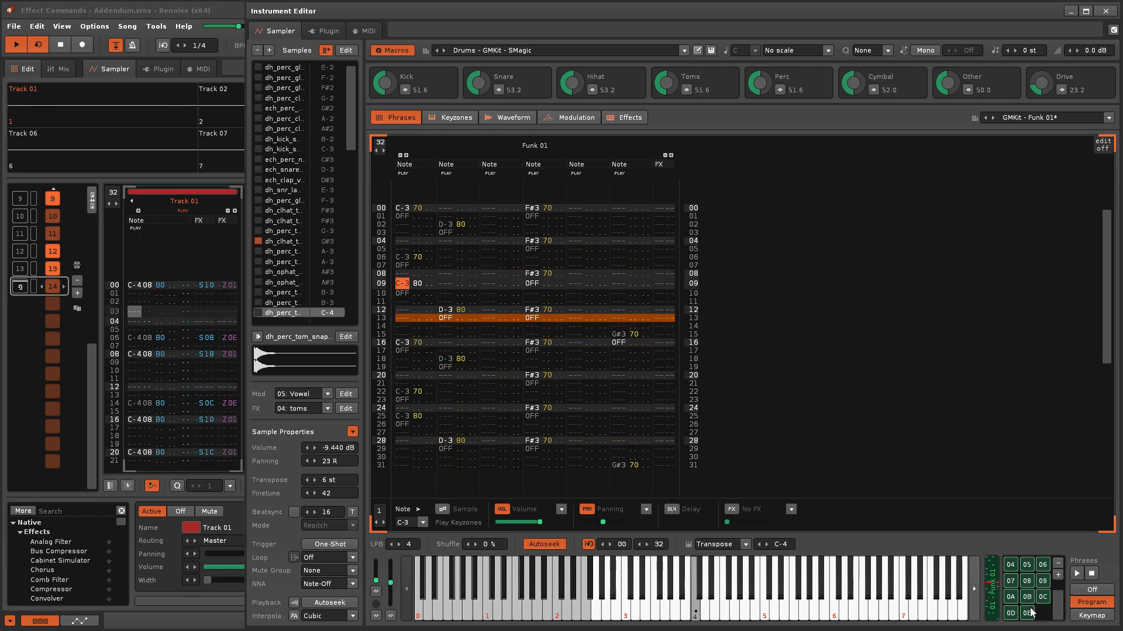
left_click(1030, 612)
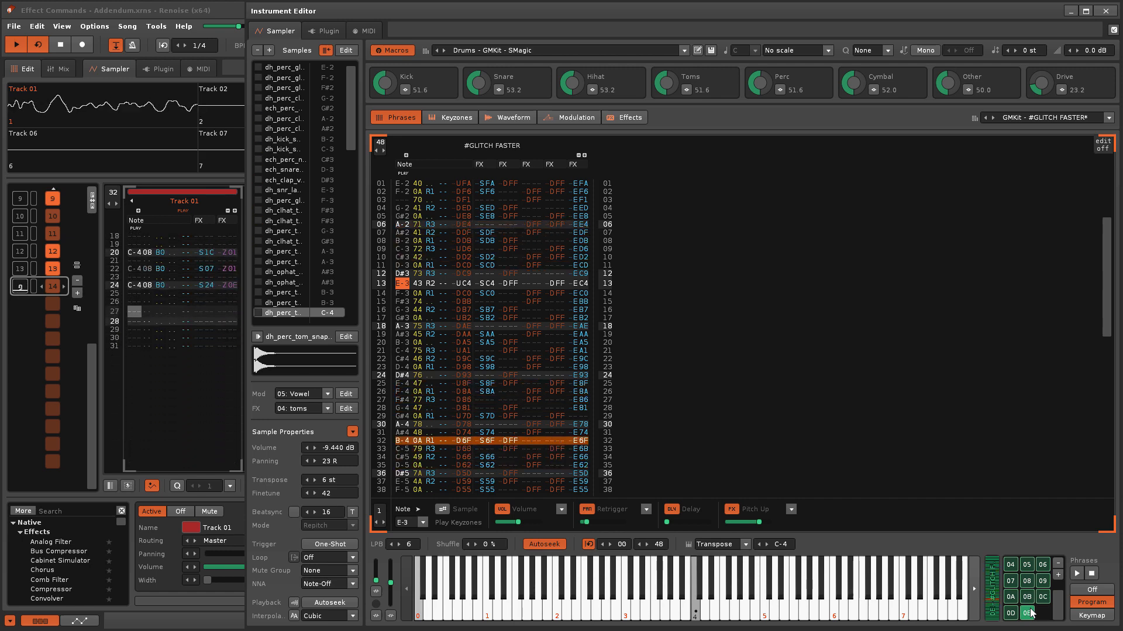
scroll(1029, 590, "up", 1)
left_click(1014, 571)
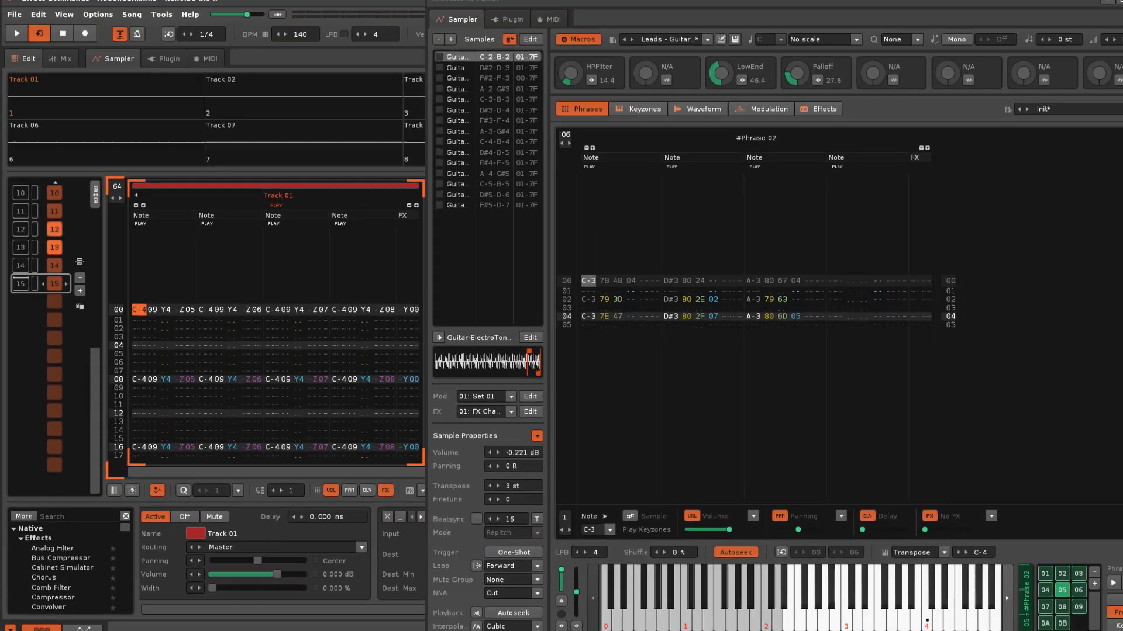
Step: Audition pattern 15's guitar phrase notes and pattern 16's GF glide rows
key("space")
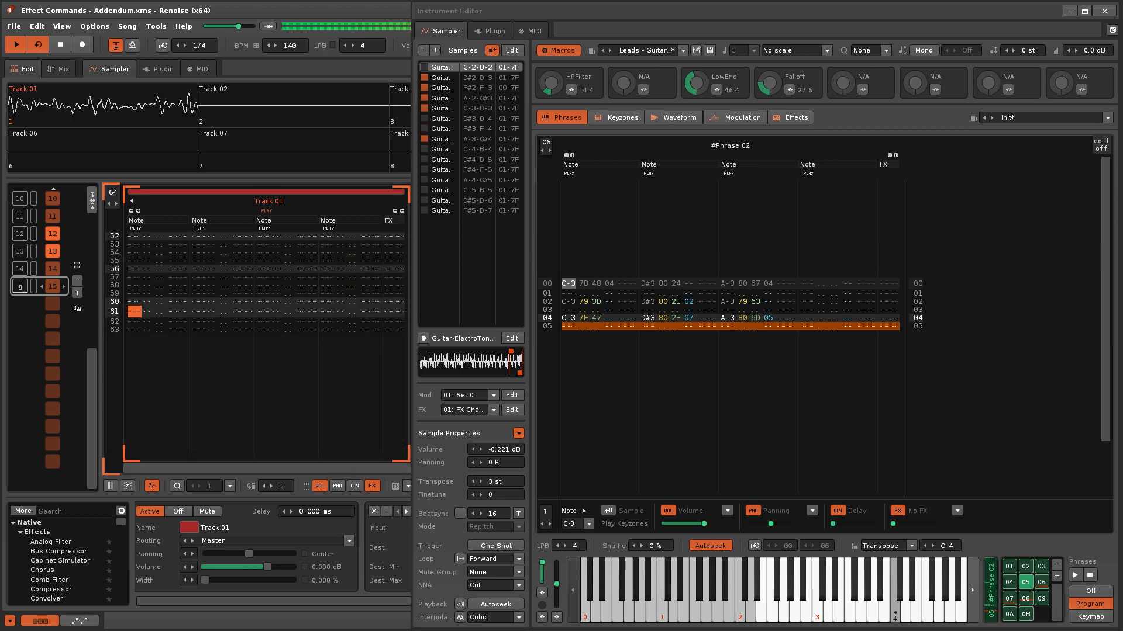
key("space")
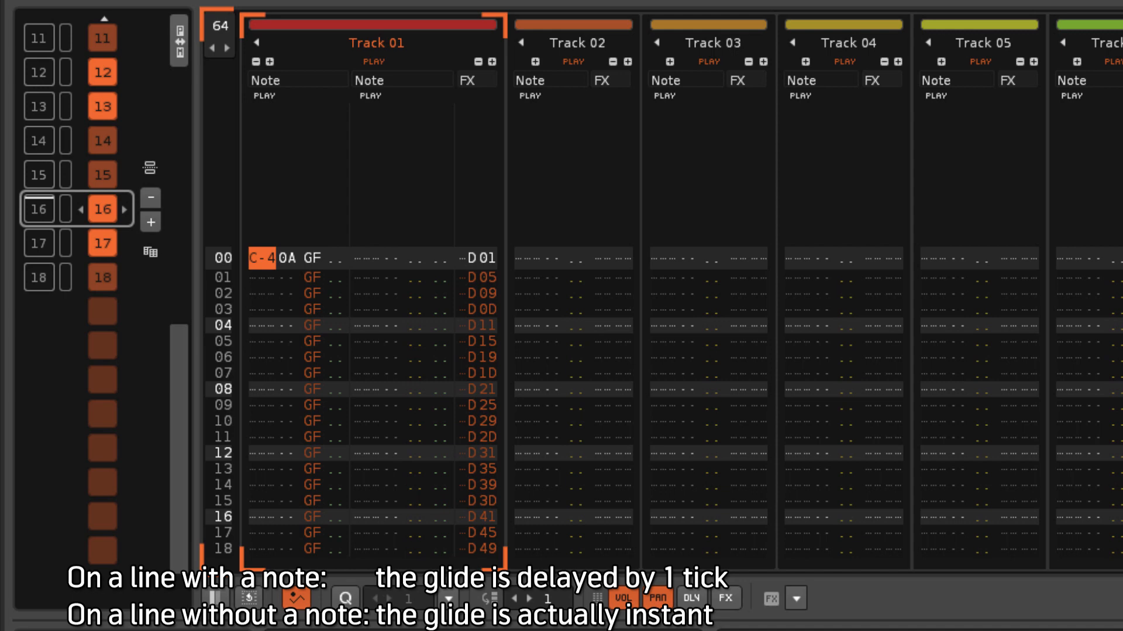
key("space")
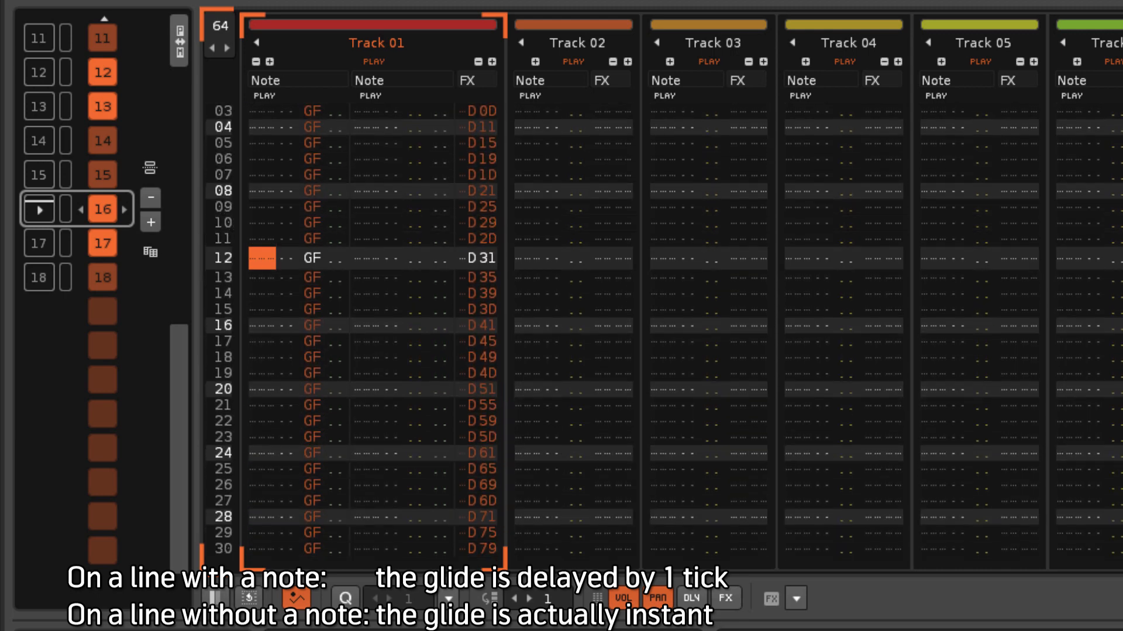